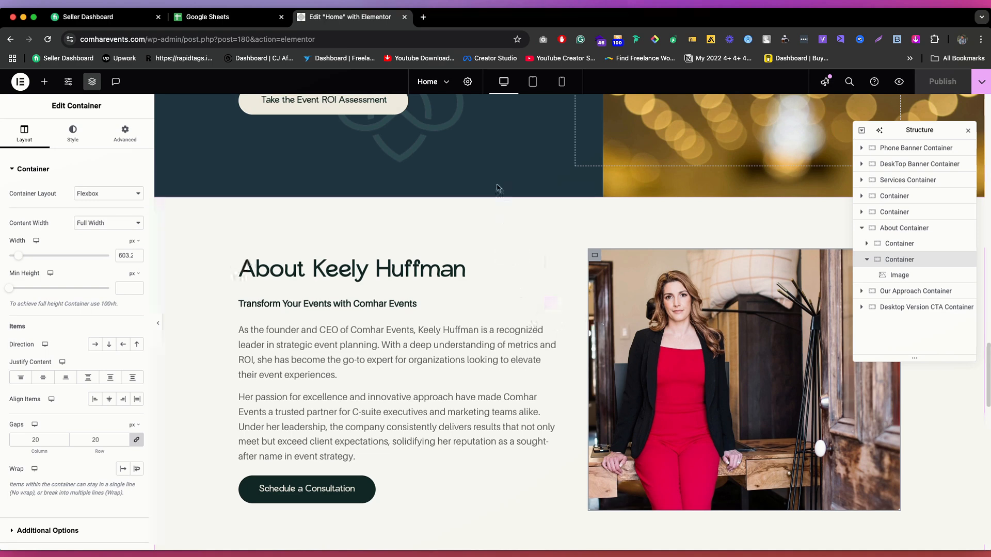
Step: Switch the page preview to tablet portrait and bring the About section into view
{"action": "left_click", "coordinate": [557, 84]}
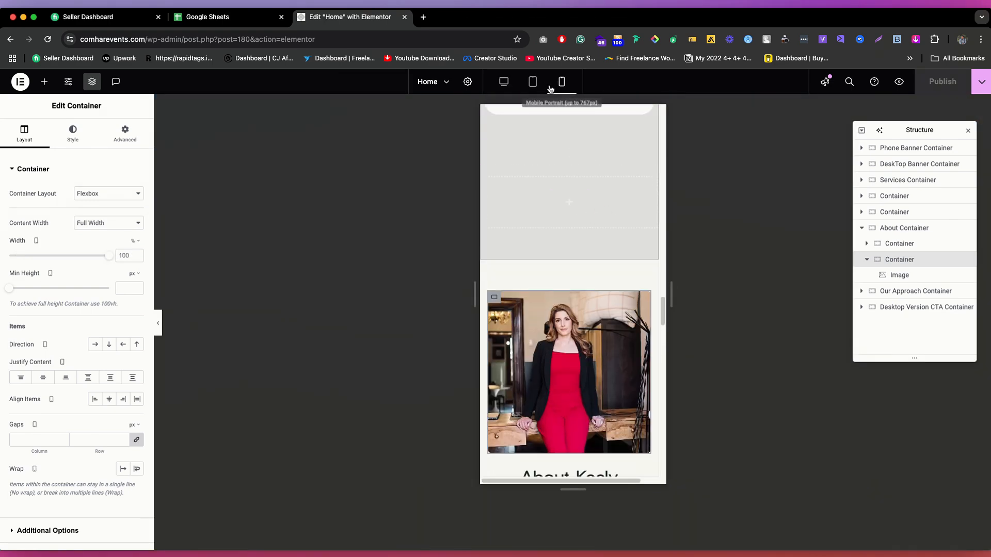
{"action": "left_click", "coordinate": [534, 84]}
{"action": "scroll", "coordinate": [637, 295], "scroll_direction": "down", "scroll_amount": 3}
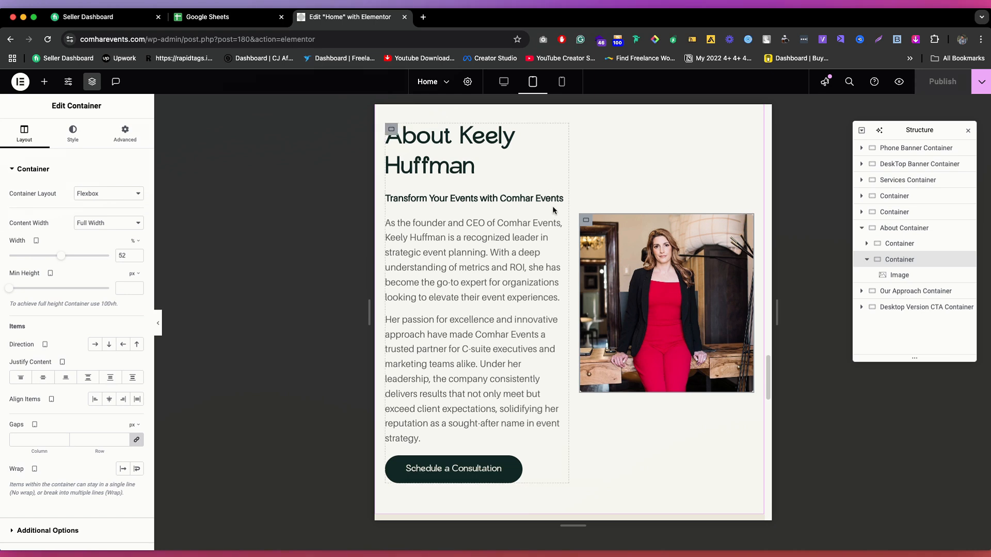
{"action": "scroll", "coordinate": [589, 213], "scroll_direction": "up", "scroll_amount": 1}
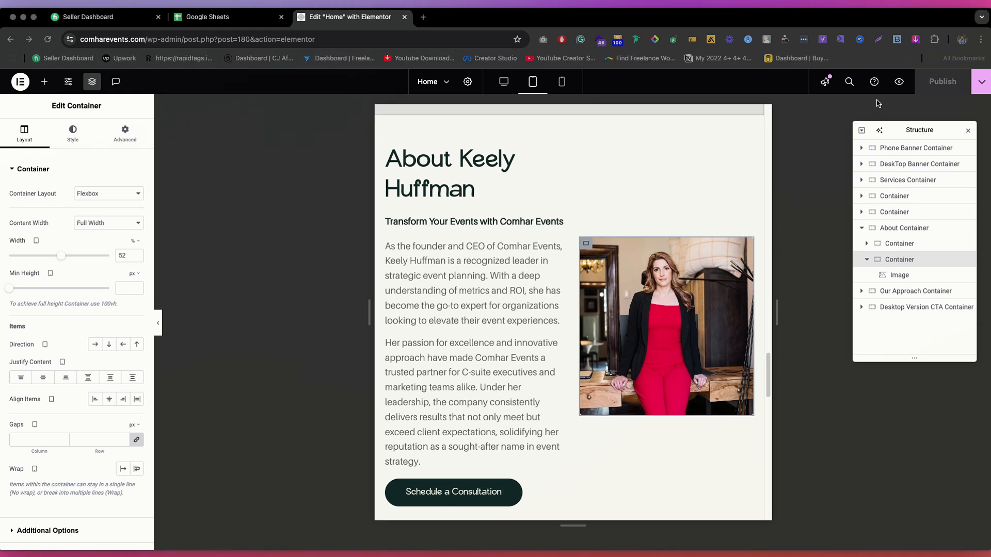
{"action": "left_click", "coordinate": [910, 256]}
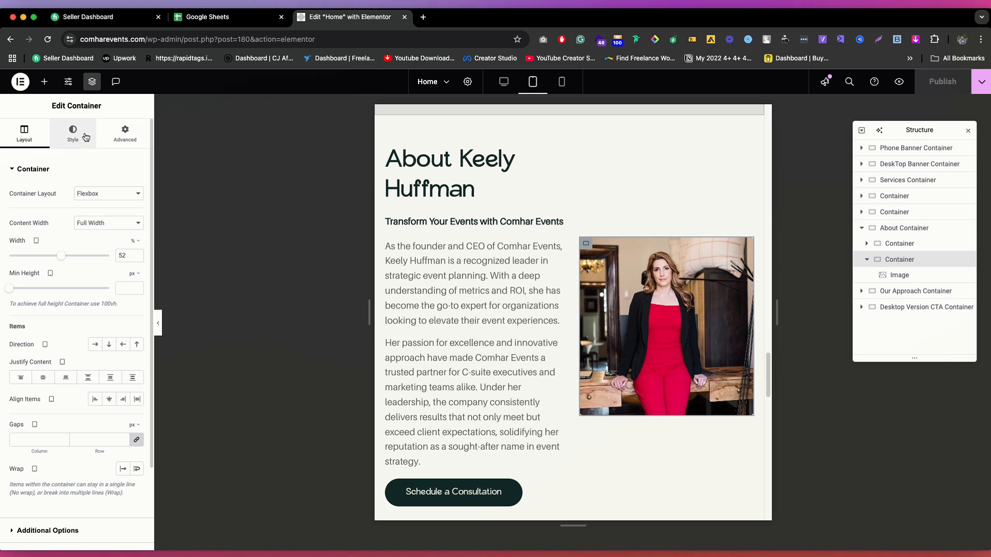
{"action": "left_click", "coordinate": [126, 133]}
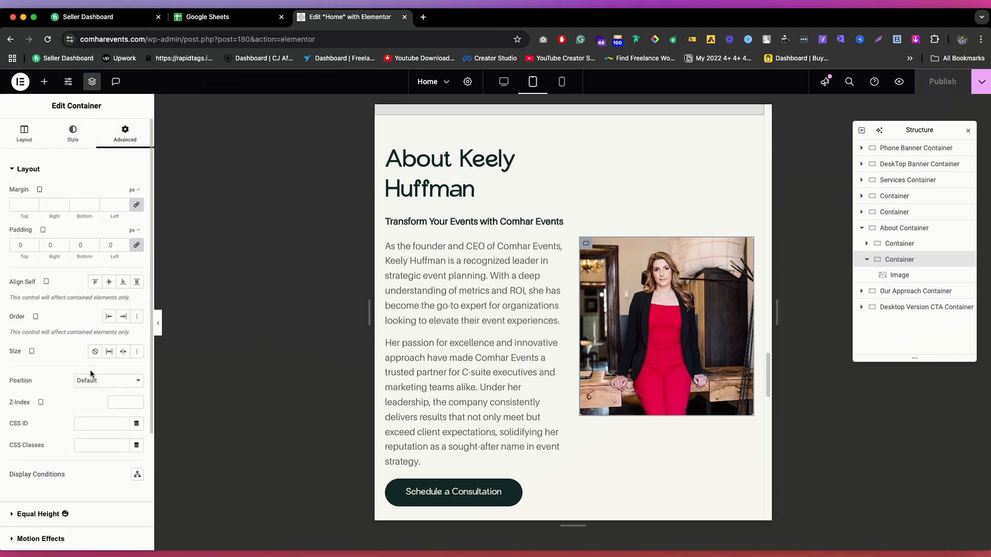
{"action": "left_click", "coordinate": [75, 133]}
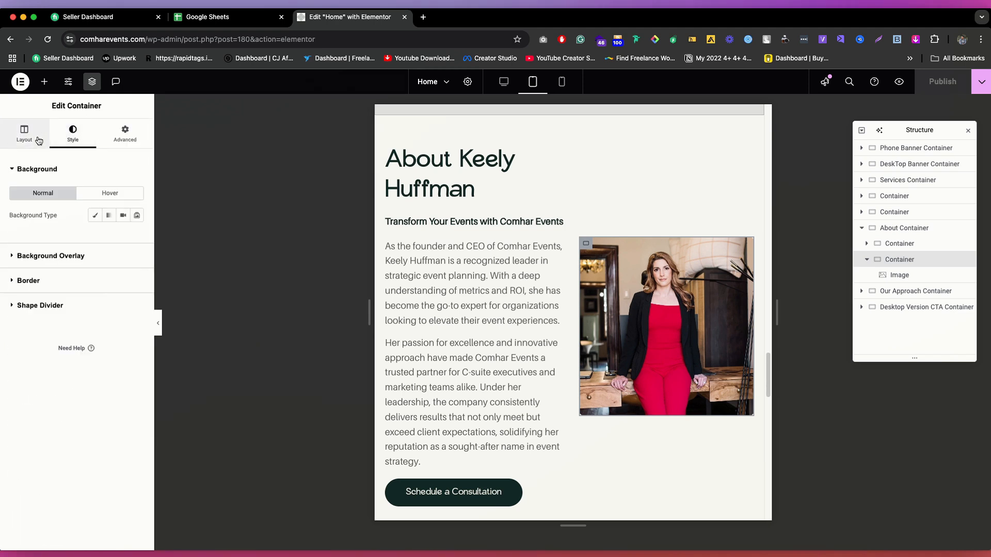
{"action": "left_click", "coordinate": [26, 134]}
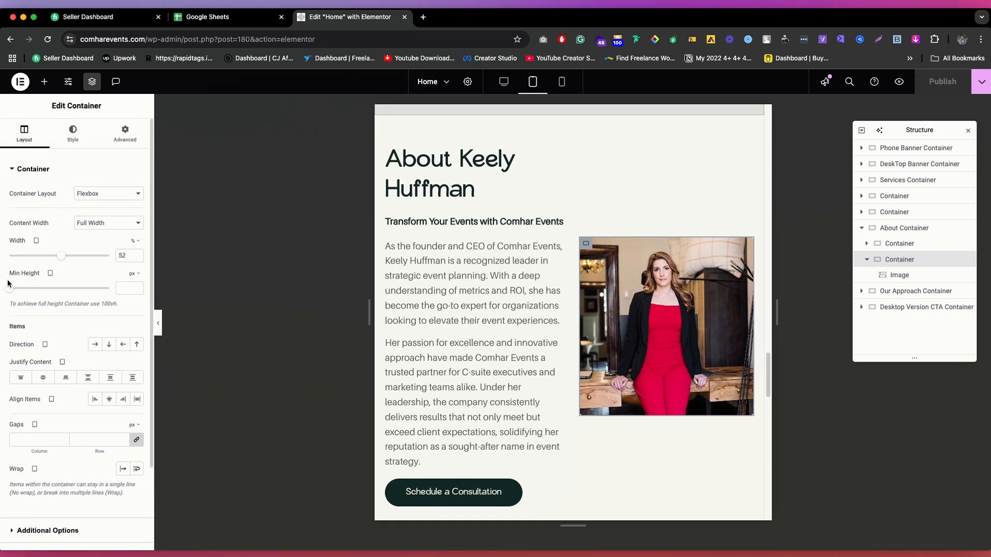
Step: Set the tablet minimum height of the About section's image container to 680 px
{"action": "left_click_drag", "start_coordinate": [11, 292], "coordinate": [106, 292]}
{"action": "scroll", "coordinate": [535, 298], "scroll_direction": "down", "scroll_amount": 3}
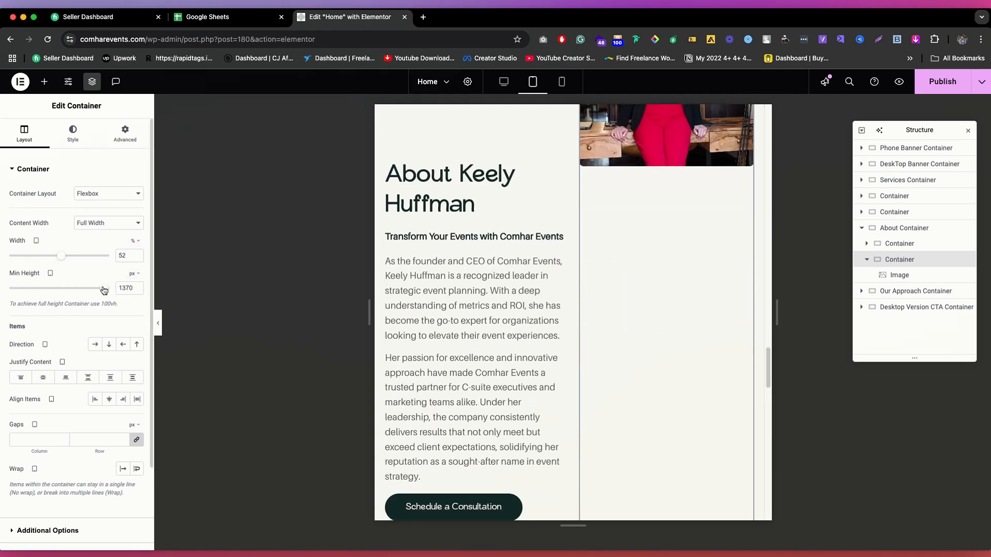
{"action": "left_click_drag", "start_coordinate": [104, 291], "coordinate": [55, 290]}
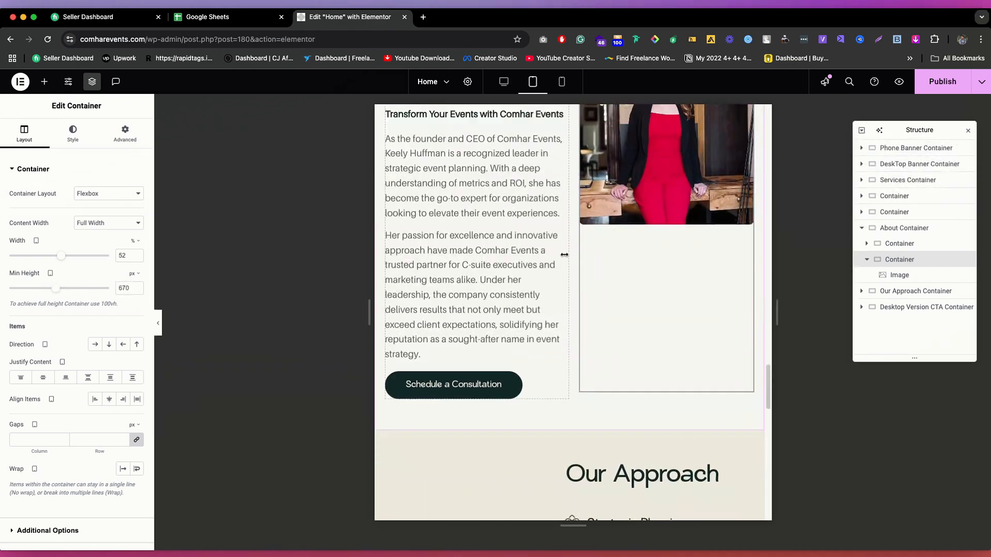
{"action": "scroll", "coordinate": [564, 254], "scroll_direction": "up", "scroll_amount": 2}
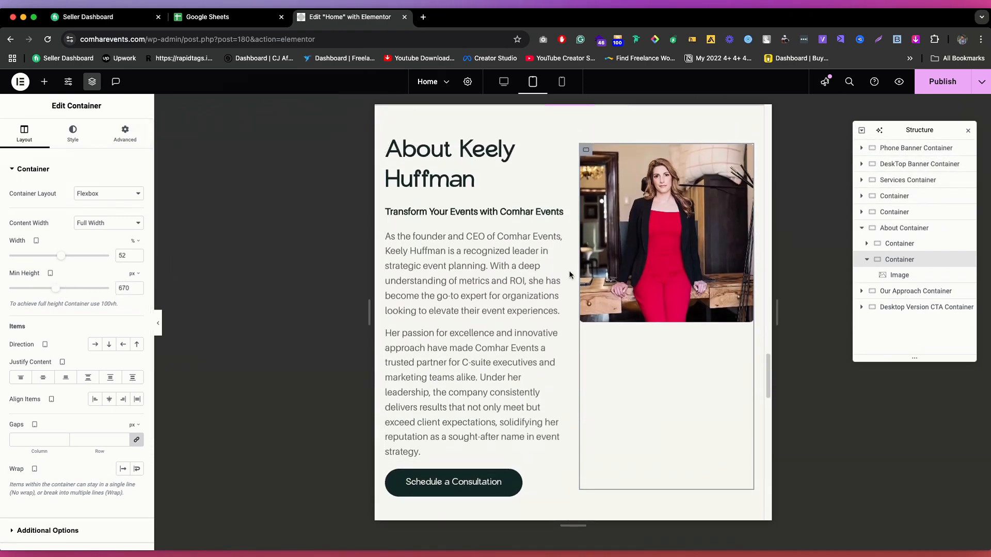
{"action": "left_click", "coordinate": [894, 244]}
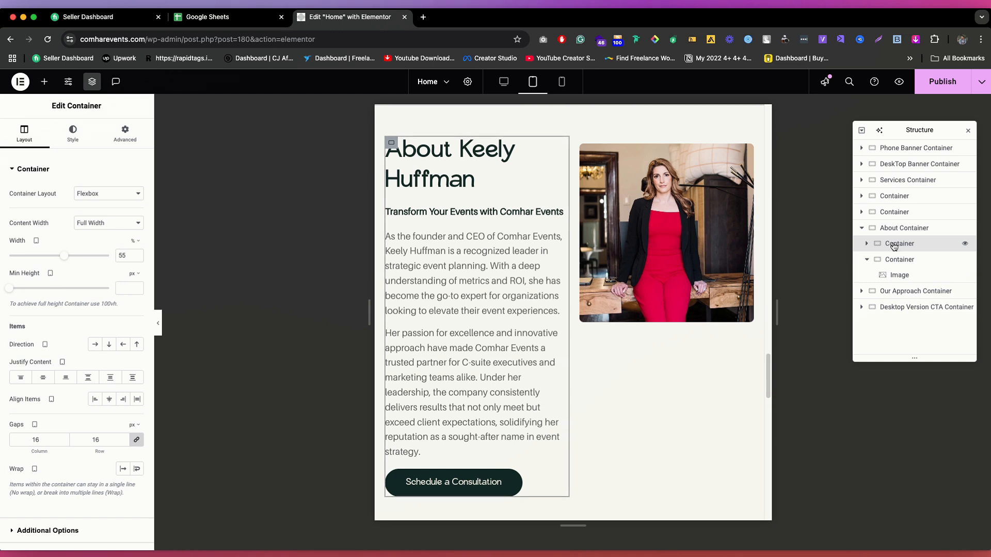
{"action": "left_click", "coordinate": [909, 260]}
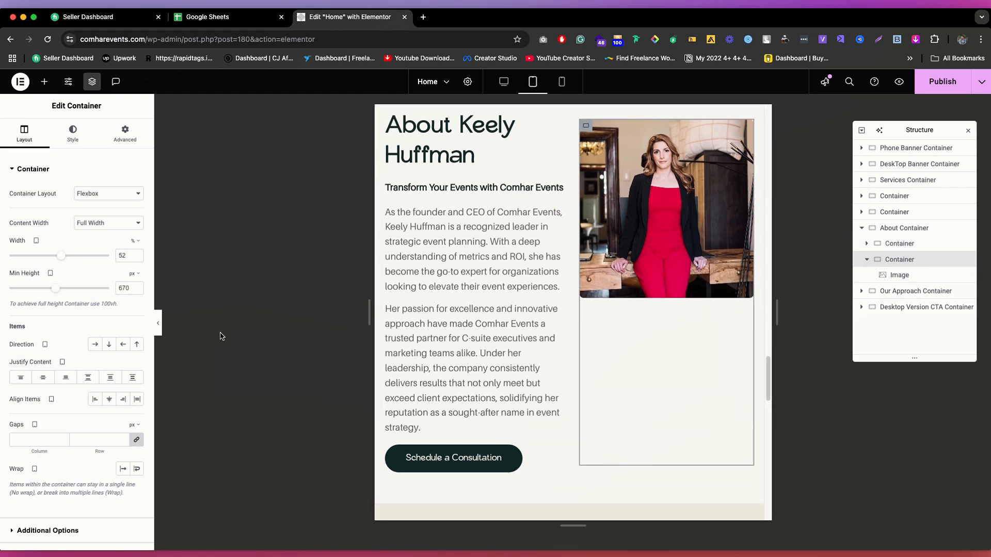
{"action": "left_click", "coordinate": [139, 292]}
{"action": "left_click", "coordinate": [138, 291]}
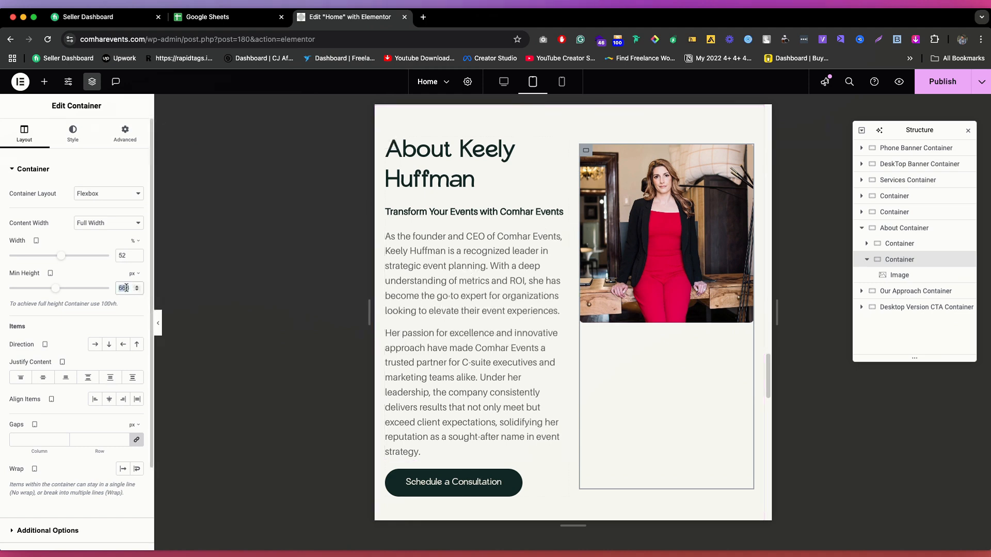
{"action": "type", "text": "680"}
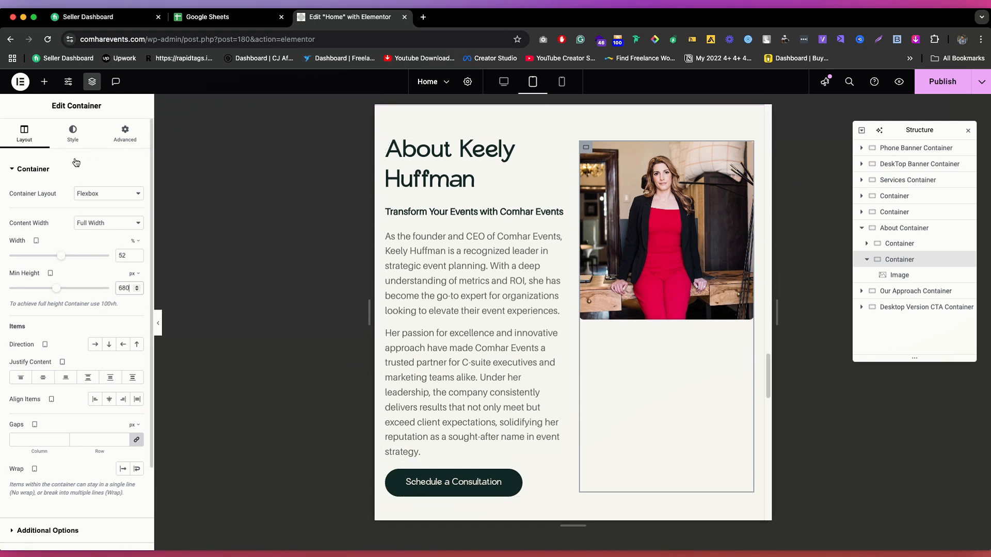
Step: Give the image container a classic background using the media library photo of the woman in red beside the wooden door
{"action": "left_click", "coordinate": [80, 134]}
{"action": "left_click", "coordinate": [95, 216]}
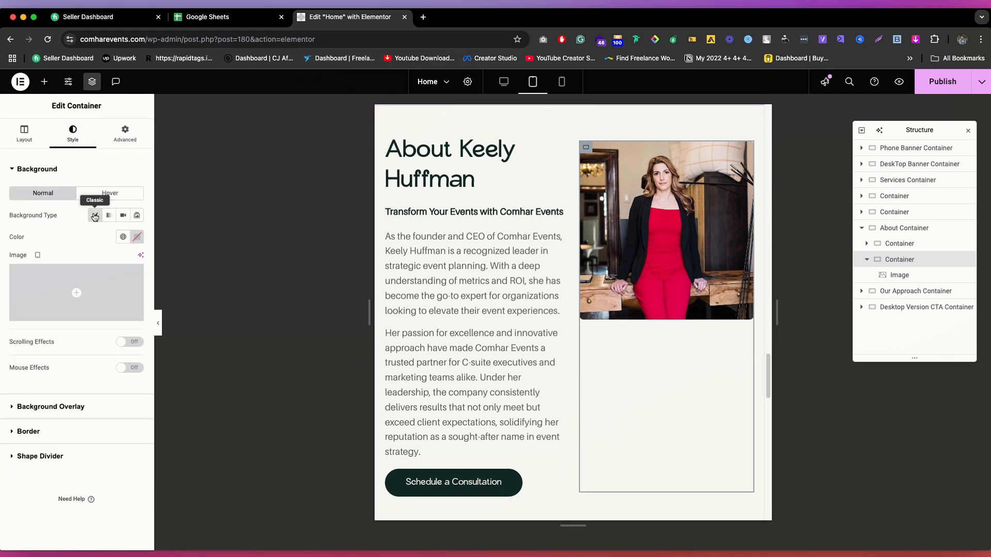
{"action": "left_click", "coordinate": [105, 293]}
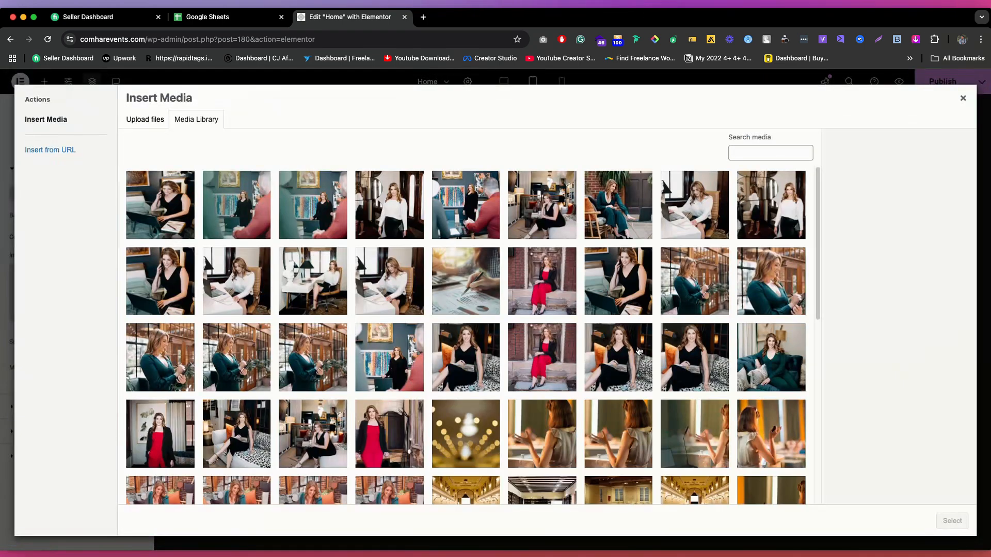
{"action": "left_click", "coordinate": [415, 433]}
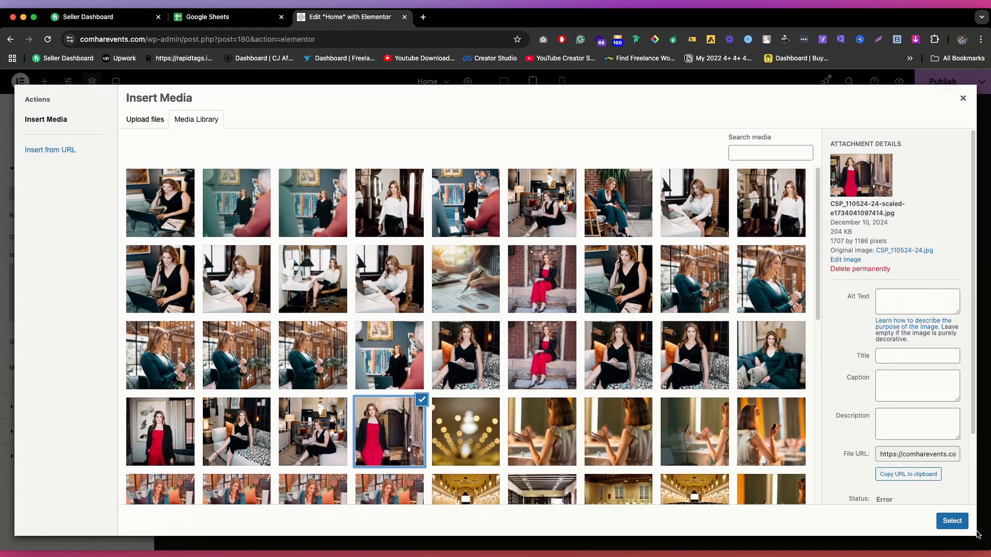
{"action": "left_click", "coordinate": [952, 521]}
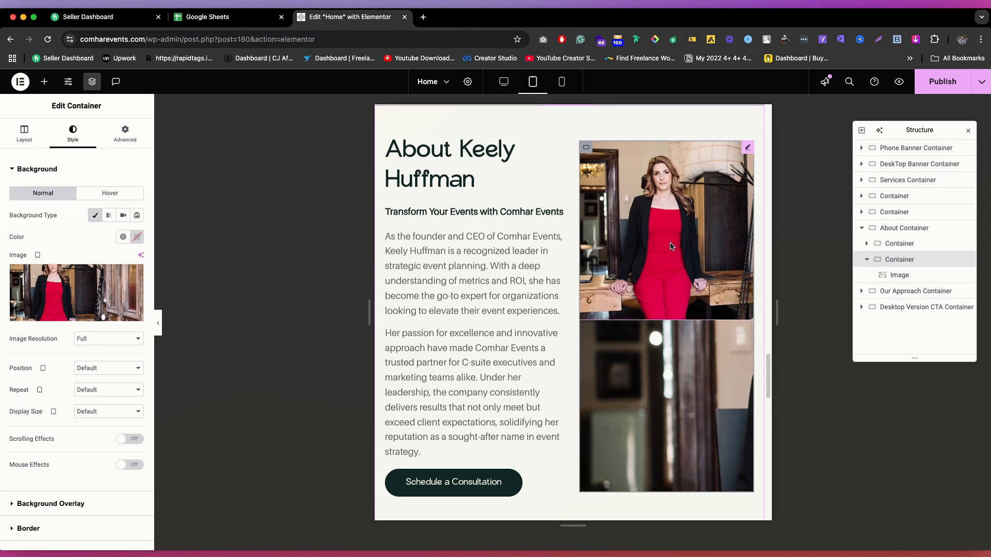
Step: Set the container's background image to Custom position with an X position of -157 px and a Cover display size
{"action": "left_click", "coordinate": [106, 368]}
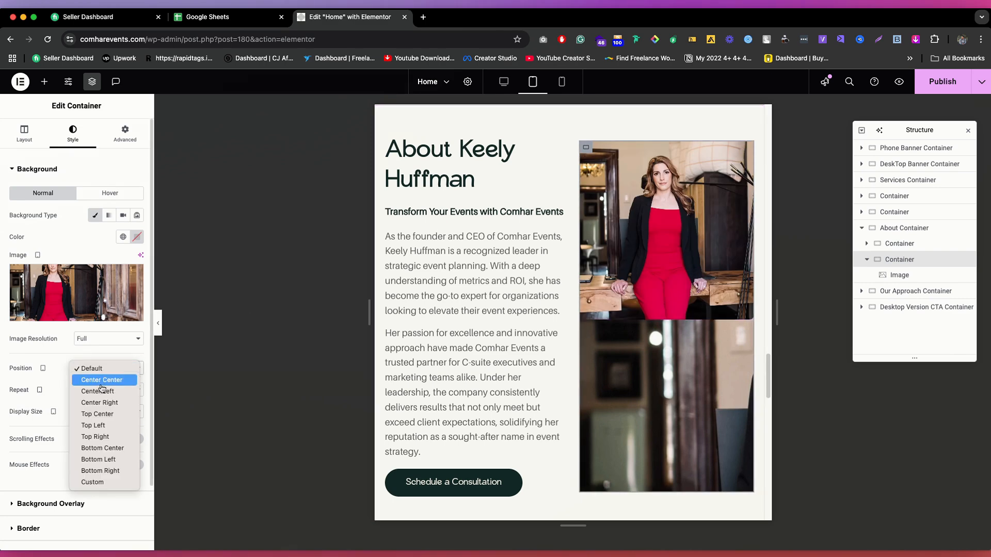
{"action": "left_click", "coordinate": [101, 382]}
{"action": "left_click", "coordinate": [105, 368]}
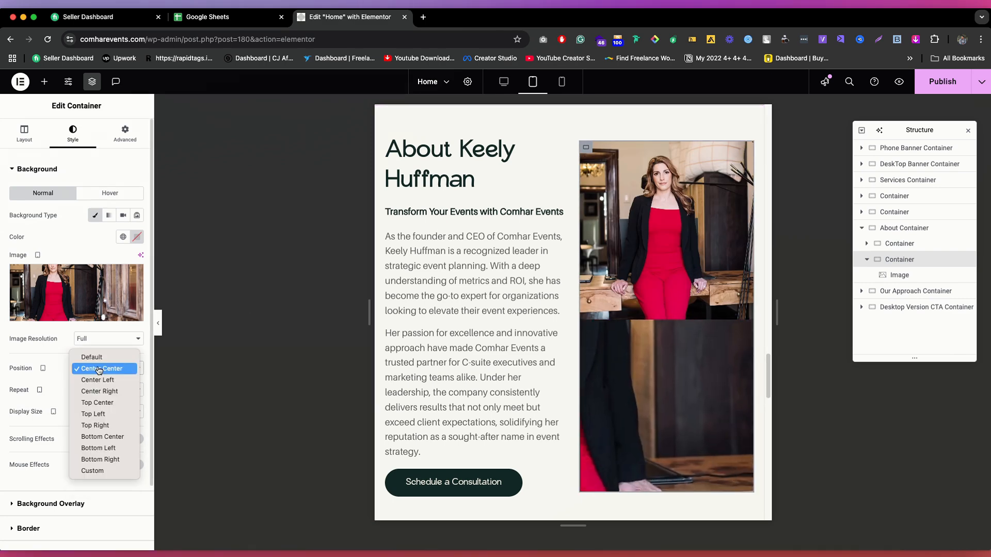
{"action": "left_click", "coordinate": [98, 471]}
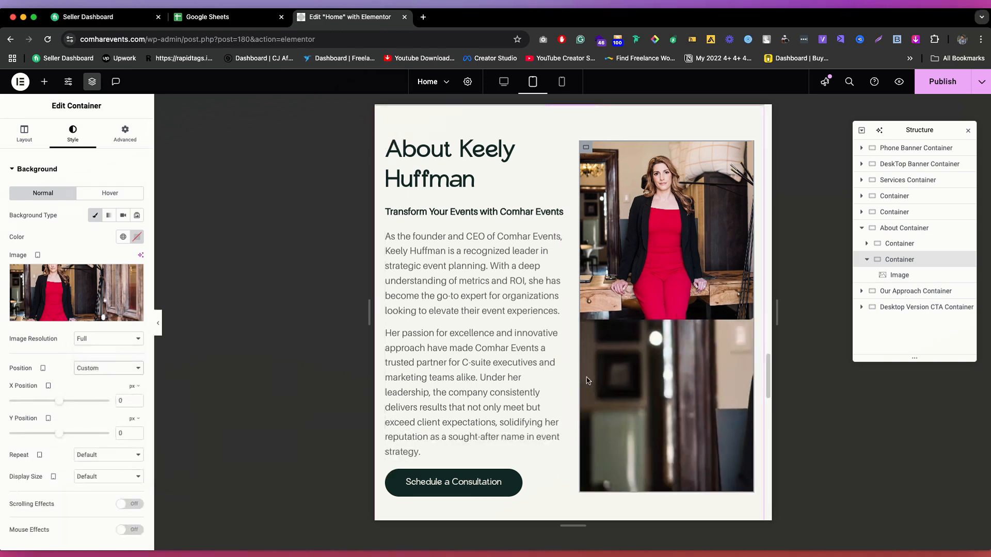
{"action": "left_click", "coordinate": [90, 480]}
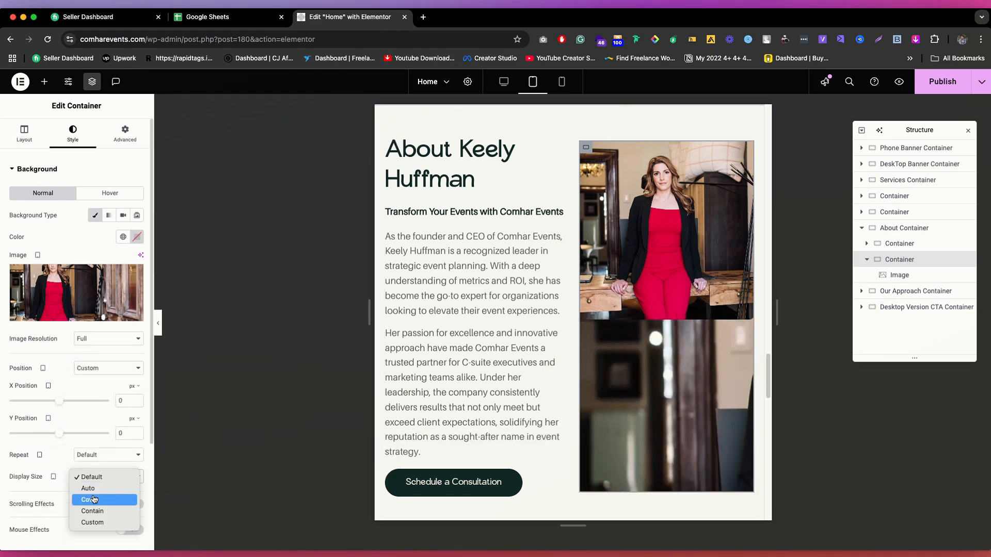
{"action": "left_click", "coordinate": [93, 501]}
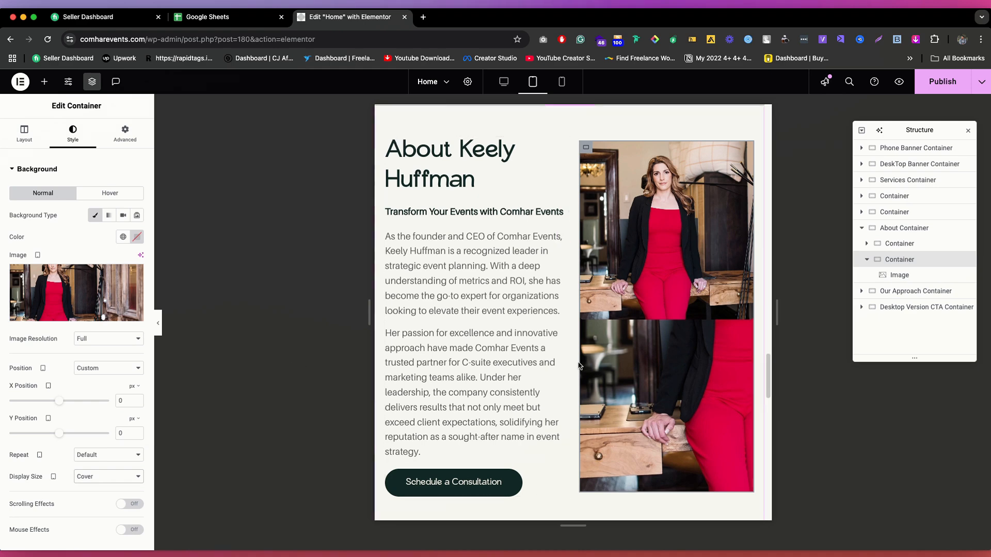
{"action": "left_click_drag", "start_coordinate": [57, 402], "coordinate": [47, 402]}
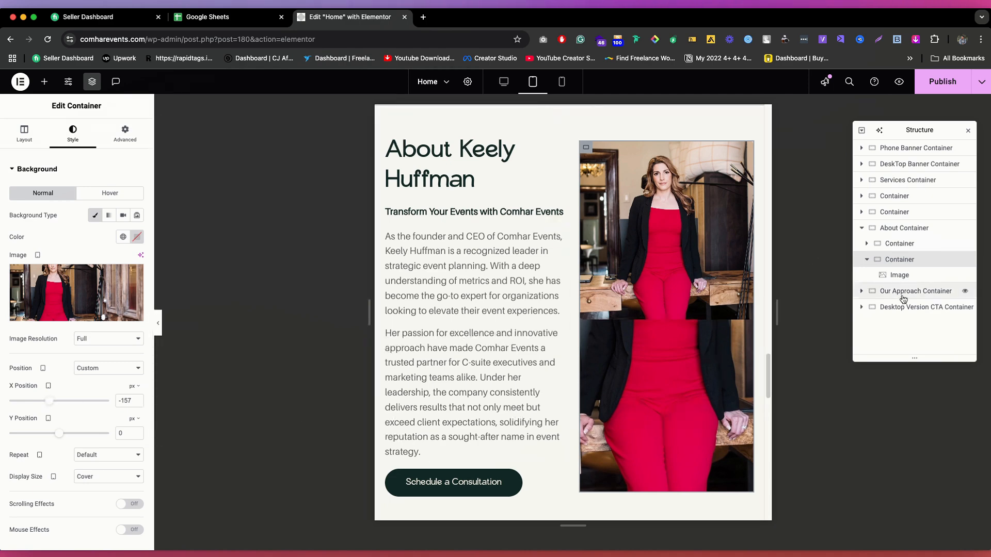
Step: Select the Image widget inside the container and toggle its visibility to check the background photo behind it
{"action": "left_click", "coordinate": [887, 275]}
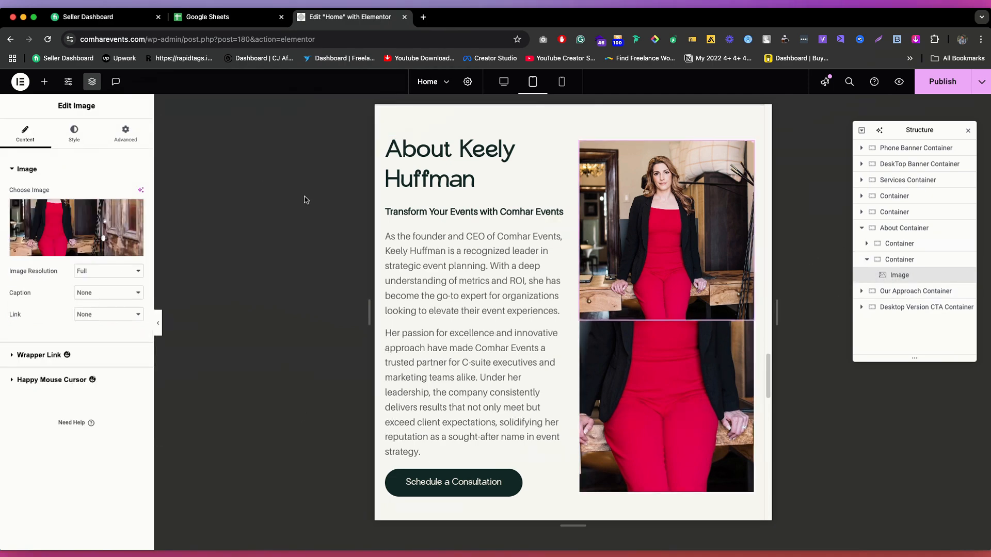
{"action": "left_click", "coordinate": [965, 277]}
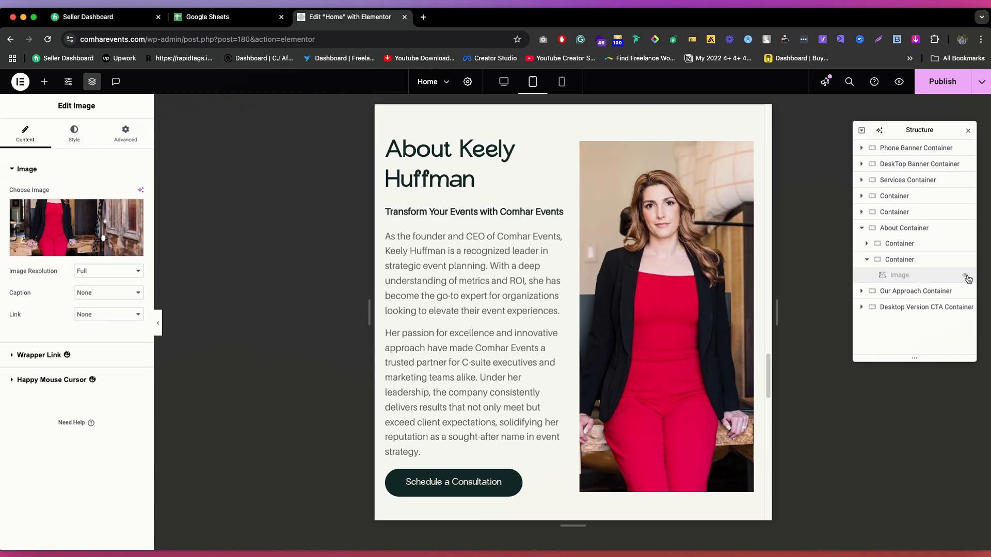
{"action": "left_click", "coordinate": [965, 277]}
{"action": "left_click", "coordinate": [965, 277]}
{"action": "left_click", "coordinate": [965, 278]}
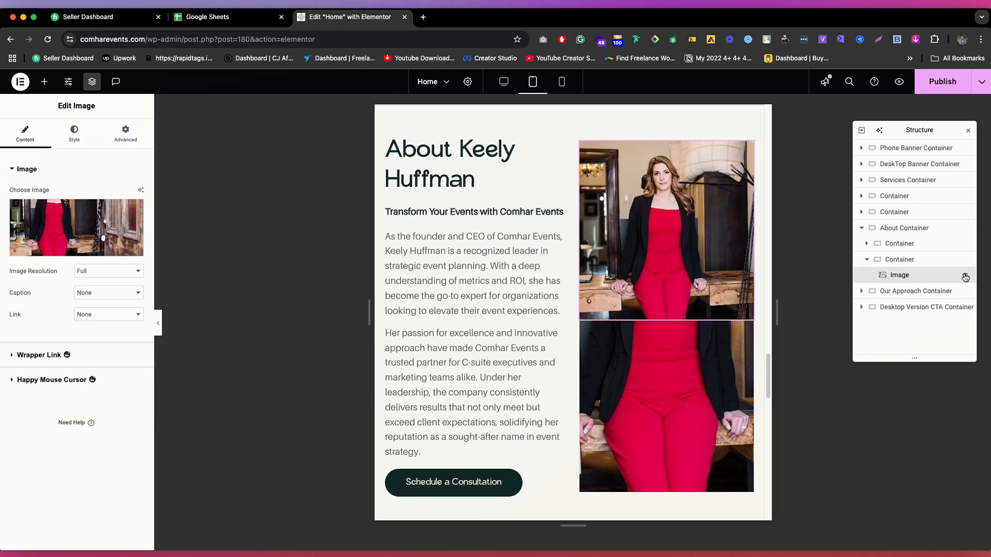
{"action": "left_click", "coordinate": [965, 277]}
{"action": "left_click", "coordinate": [964, 277]}
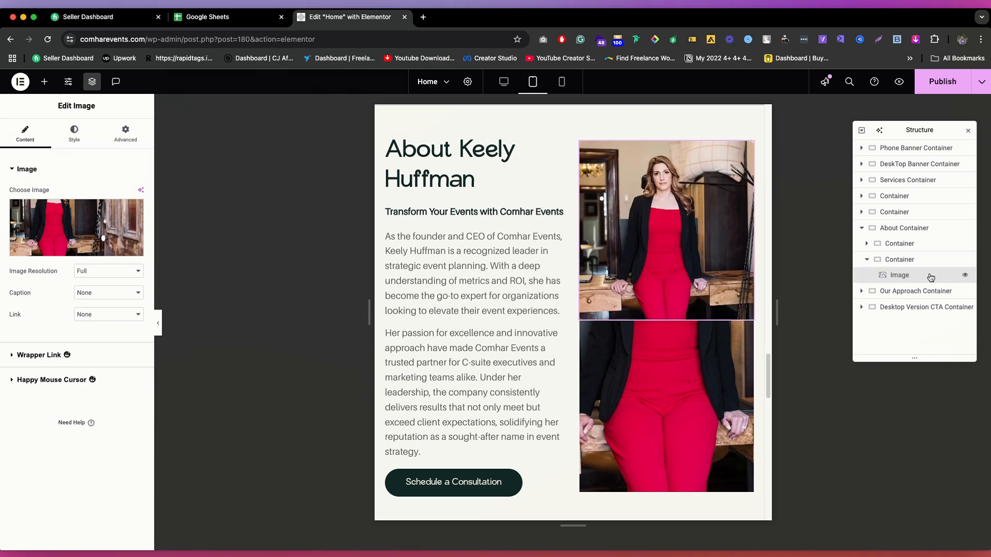
Step: Hide the Image widget on tablet portrait through its responsive visibility settings
{"action": "left_click", "coordinate": [126, 133]}
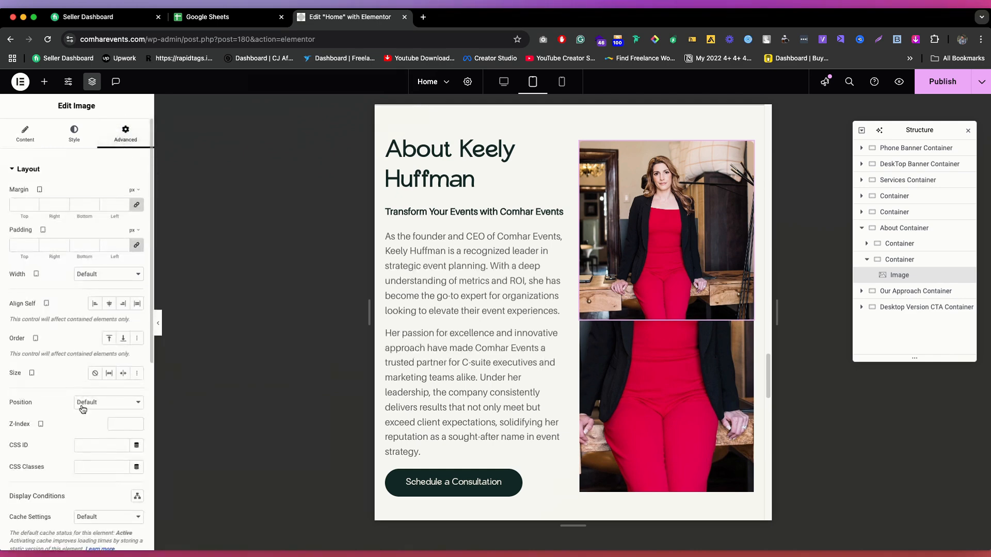
{"action": "scroll", "coordinate": [72, 429], "scroll_direction": "down", "scroll_amount": 3}
{"action": "scroll", "coordinate": [50, 499], "scroll_direction": "down", "scroll_amount": 4}
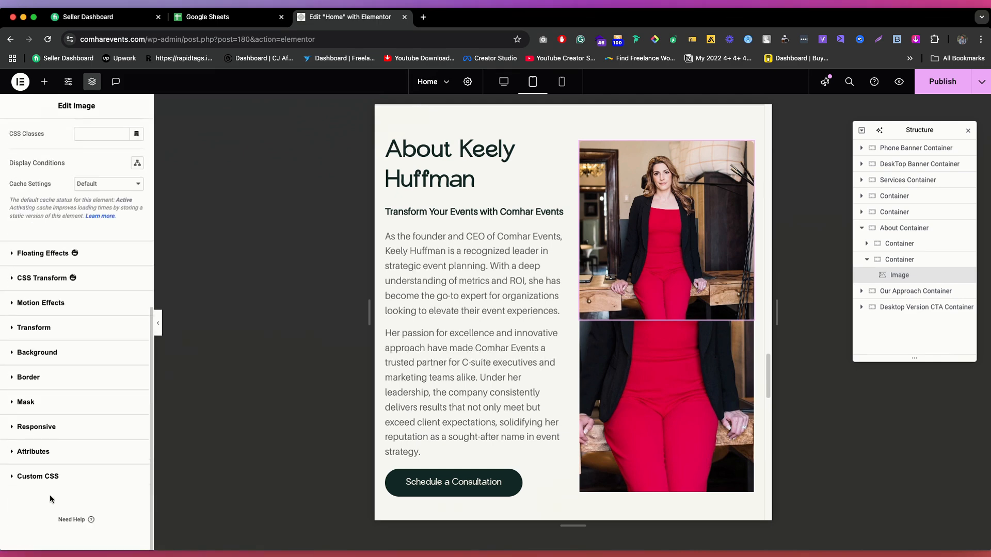
{"action": "left_click", "coordinate": [46, 428]}
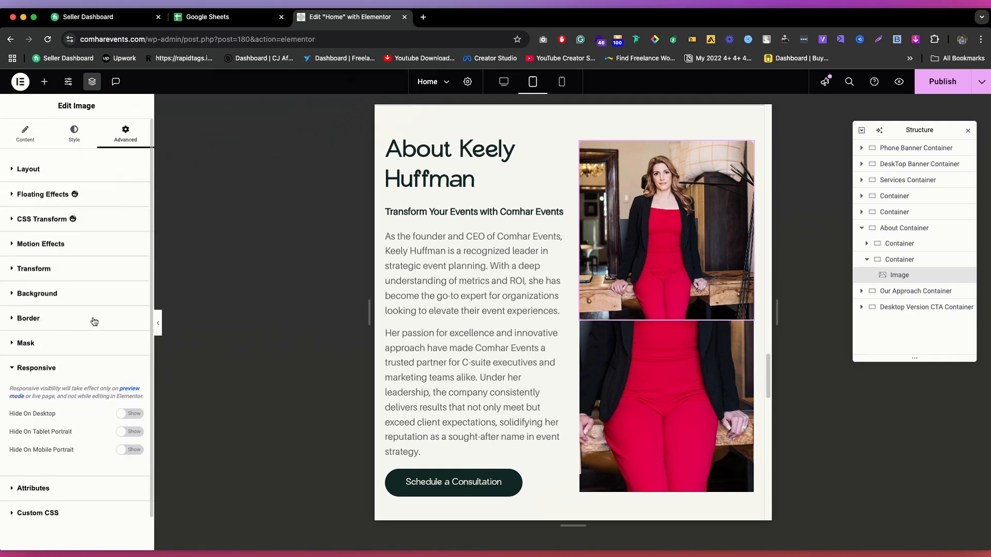
{"action": "left_click", "coordinate": [127, 431]}
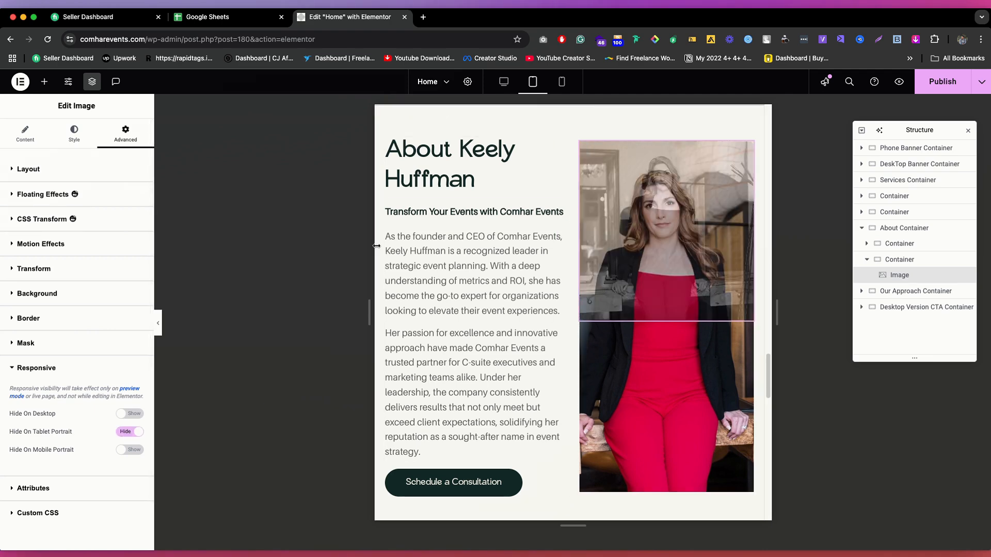
Step: Compare the About section's image in the desktop and tablet portrait previews
{"action": "left_click", "coordinate": [508, 82]}
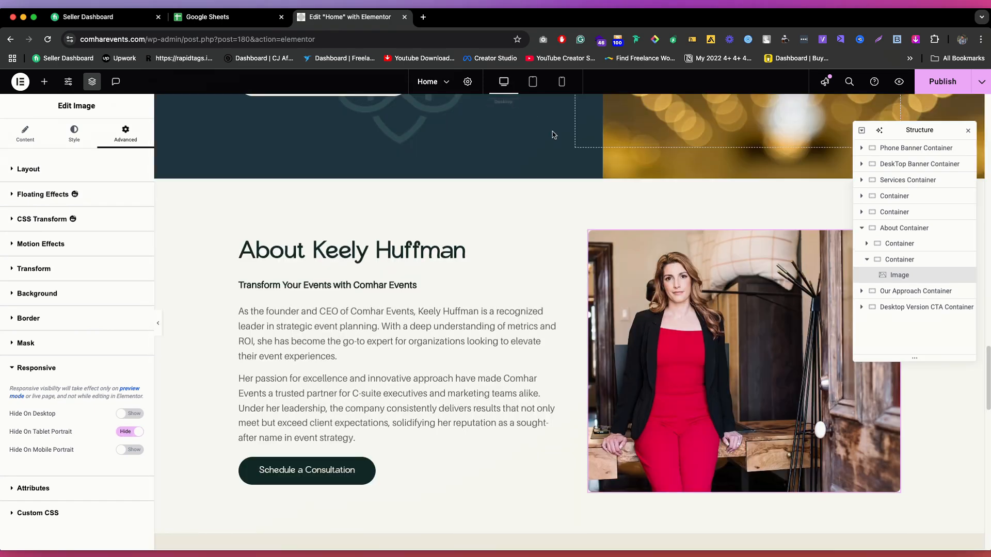
{"action": "left_click", "coordinate": [537, 82]}
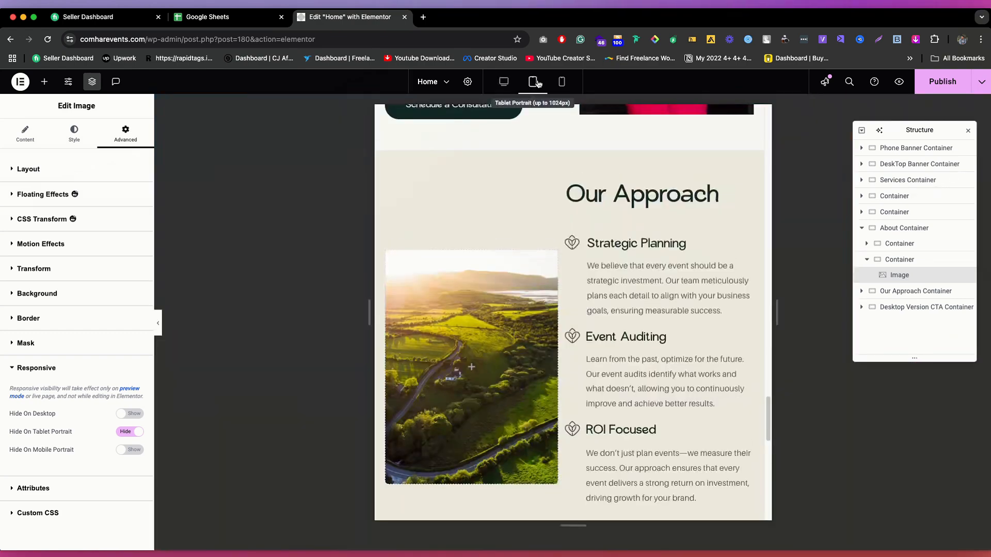
{"action": "scroll", "coordinate": [586, 201], "scroll_direction": "up", "scroll_amount": 10}
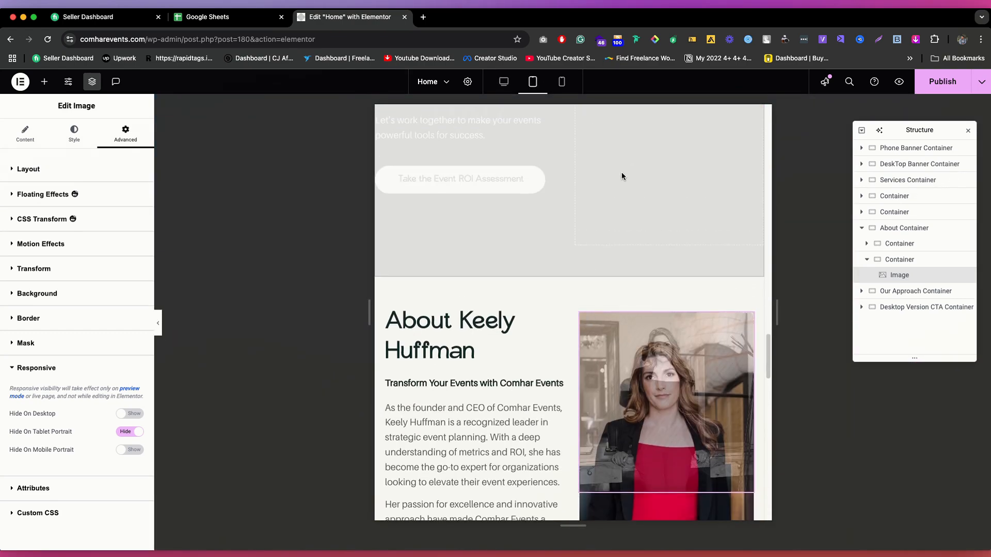
Step: Examine the About section's photo and its container in the mobile portrait preview, with the editing panels hidden
{"action": "left_click", "coordinate": [561, 83]}
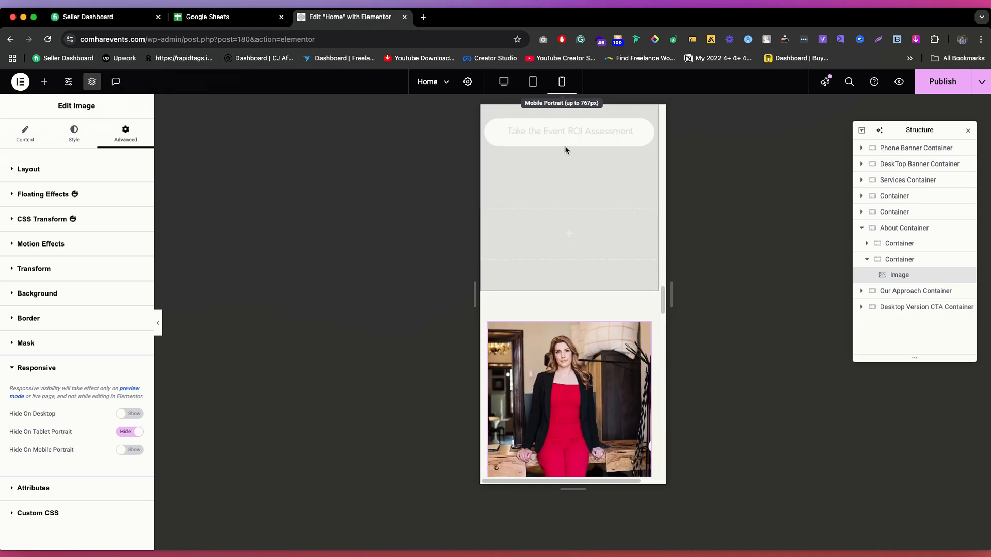
{"action": "scroll", "coordinate": [572, 233], "scroll_direction": "down", "scroll_amount": 3}
{"action": "scroll", "coordinate": [580, 274], "scroll_direction": "down", "scroll_amount": 3}
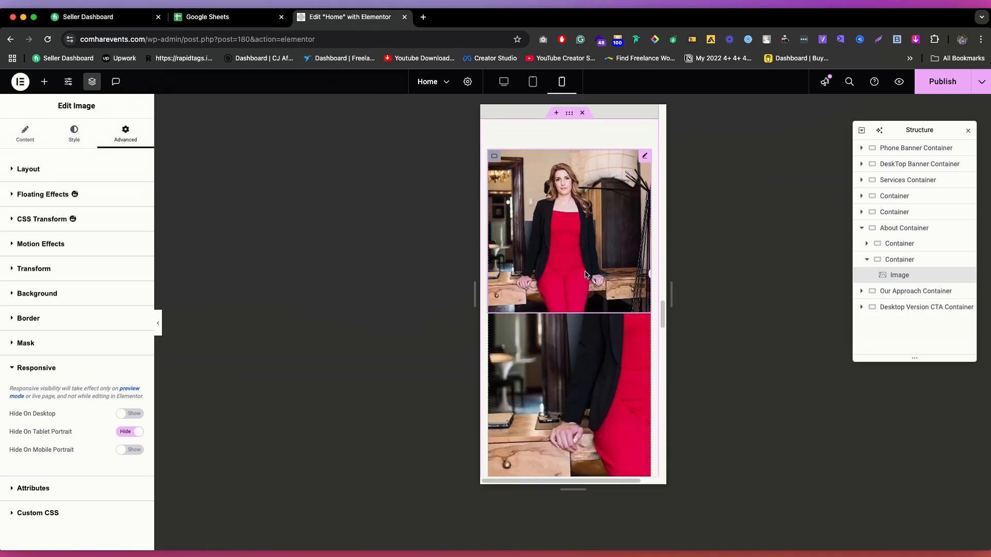
{"action": "scroll", "coordinate": [585, 273], "scroll_direction": "down", "scroll_amount": 3}
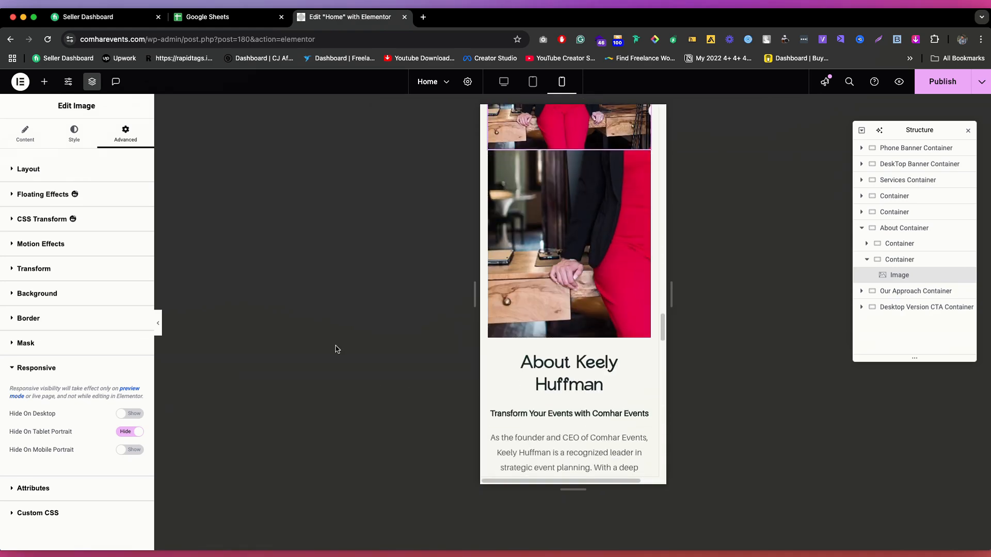
{"action": "left_click", "coordinate": [907, 266]}
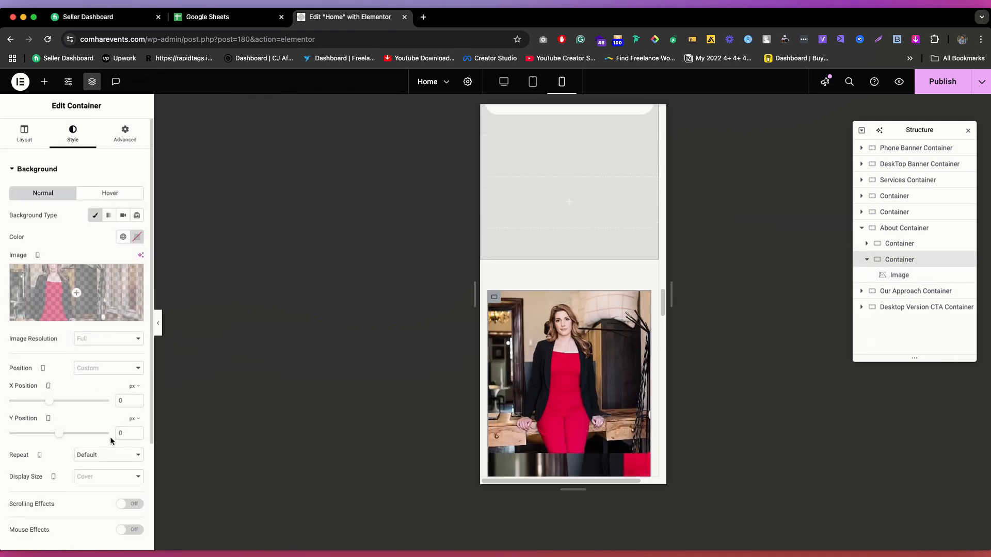
{"action": "left_click", "coordinate": [158, 324]}
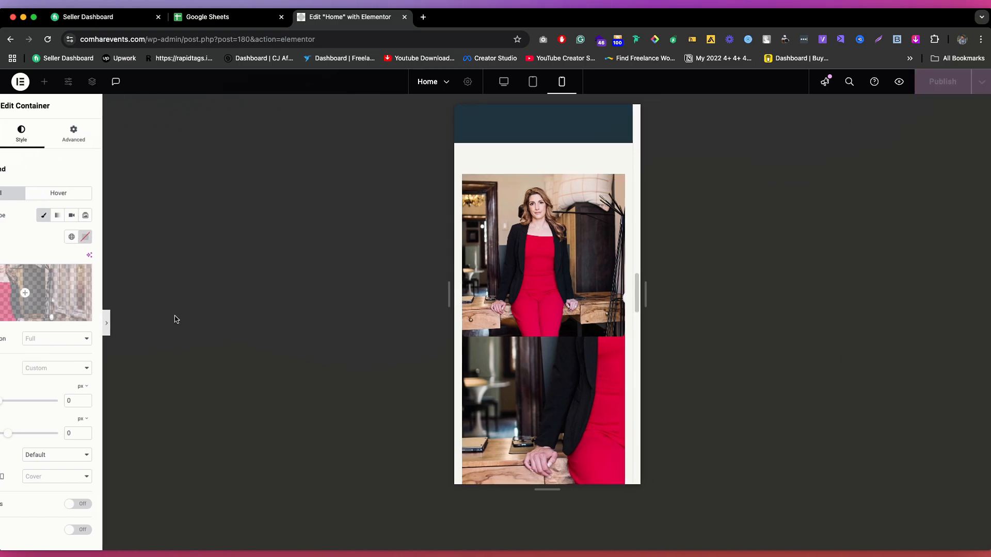
{"action": "scroll", "coordinate": [552, 260], "scroll_direction": "down", "scroll_amount": 3}
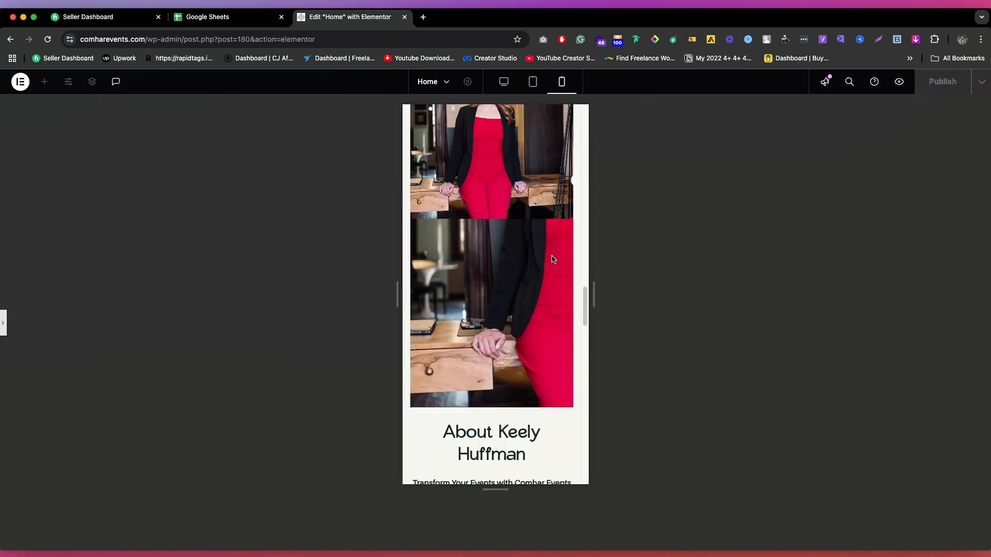
Step: Compare the About section's photo across the desktop, tablet portrait and mobile portrait previews
{"action": "left_click", "coordinate": [504, 82]}
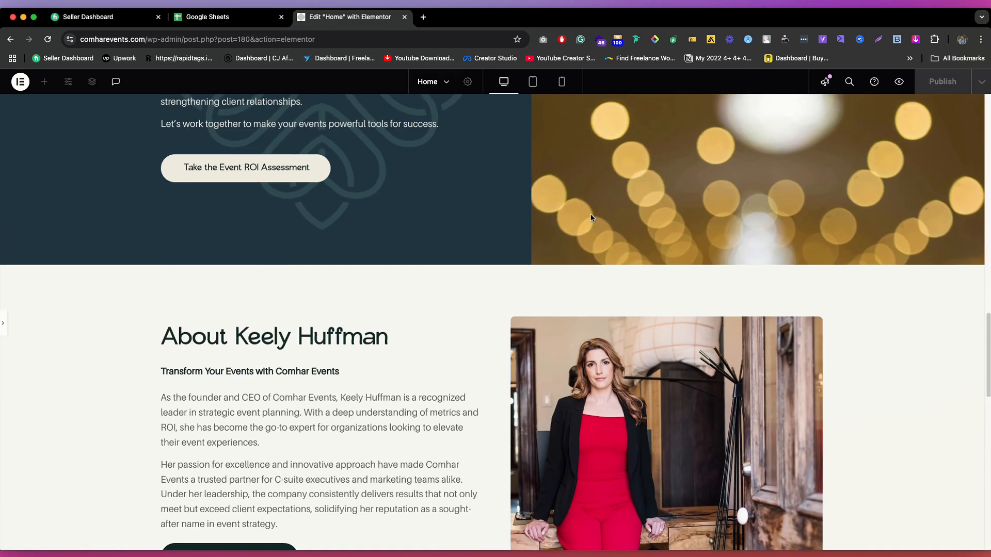
{"action": "scroll", "coordinate": [567, 181], "scroll_direction": "up", "scroll_amount": 1}
{"action": "left_click", "coordinate": [533, 81]}
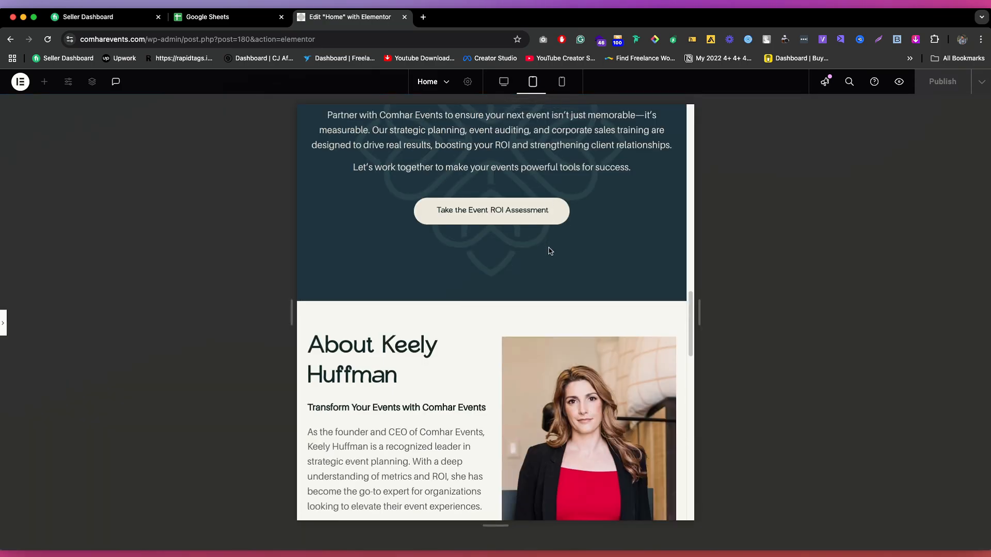
{"action": "scroll", "coordinate": [543, 279], "scroll_direction": "down", "scroll_amount": 10}
{"action": "scroll", "coordinate": [543, 279], "scroll_direction": "up", "scroll_amount": 3}
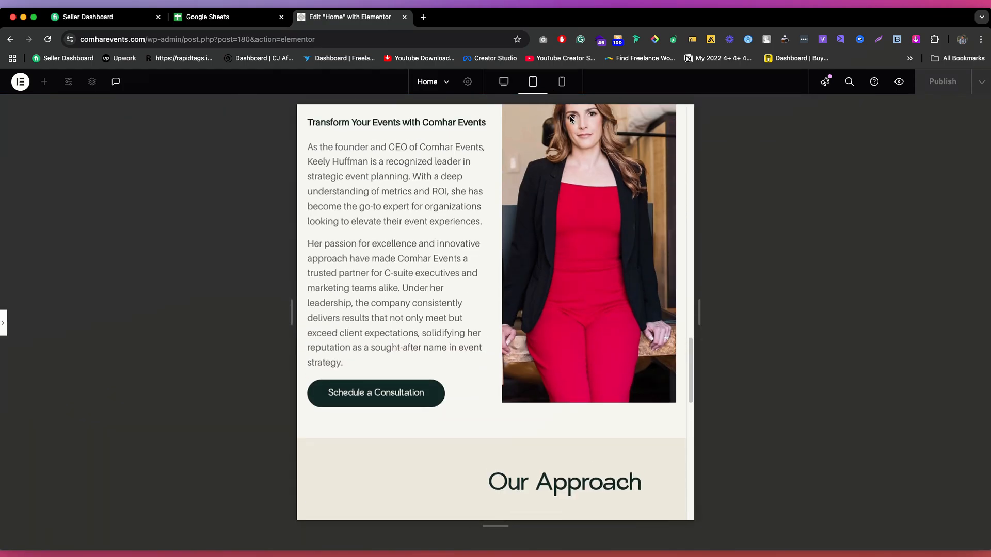
{"action": "left_click", "coordinate": [561, 81]}
{"action": "scroll", "coordinate": [537, 329], "scroll_direction": "down", "scroll_amount": 1}
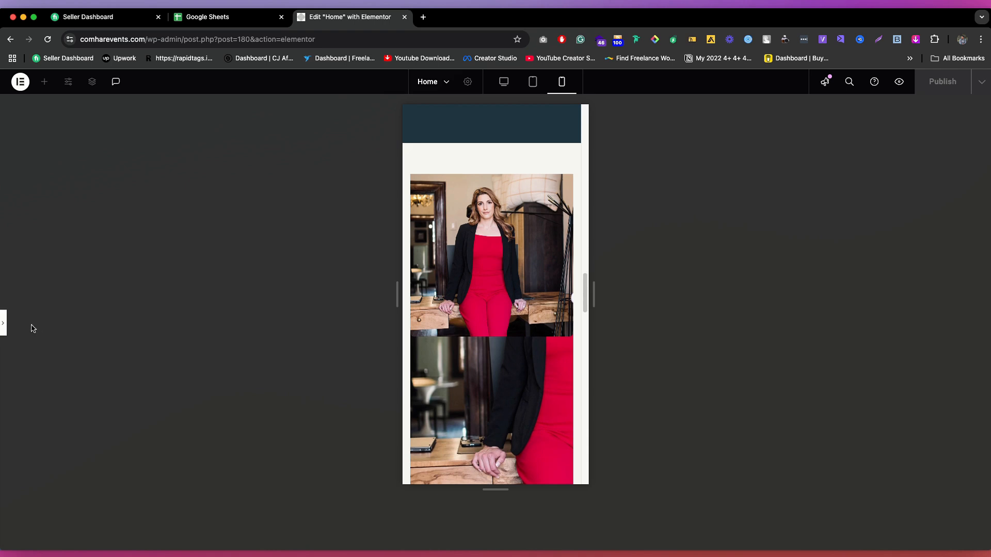
{"action": "left_click", "coordinate": [4, 326]}
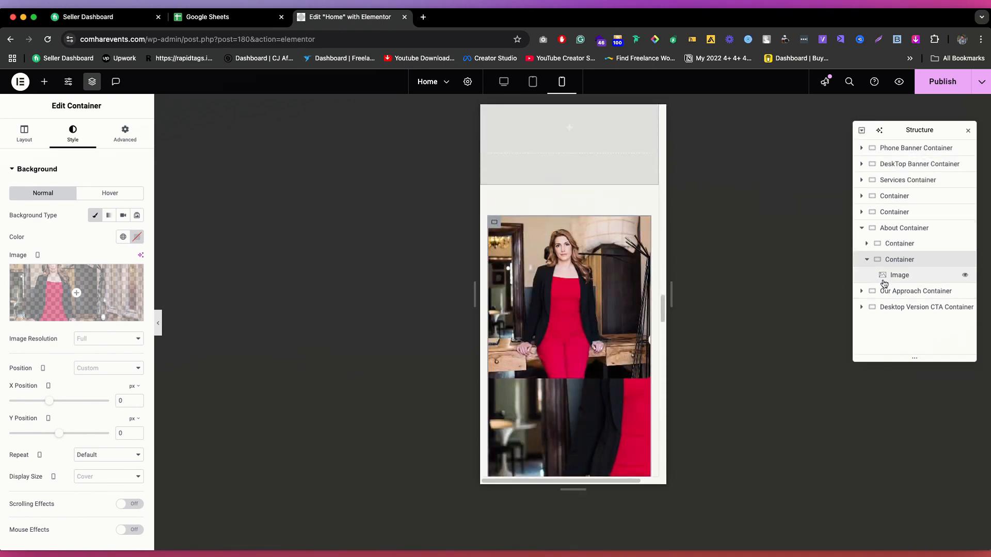
Step: Set the photo container's background Y position to -800 px for mobile portrait
{"action": "left_click", "coordinate": [898, 275]}
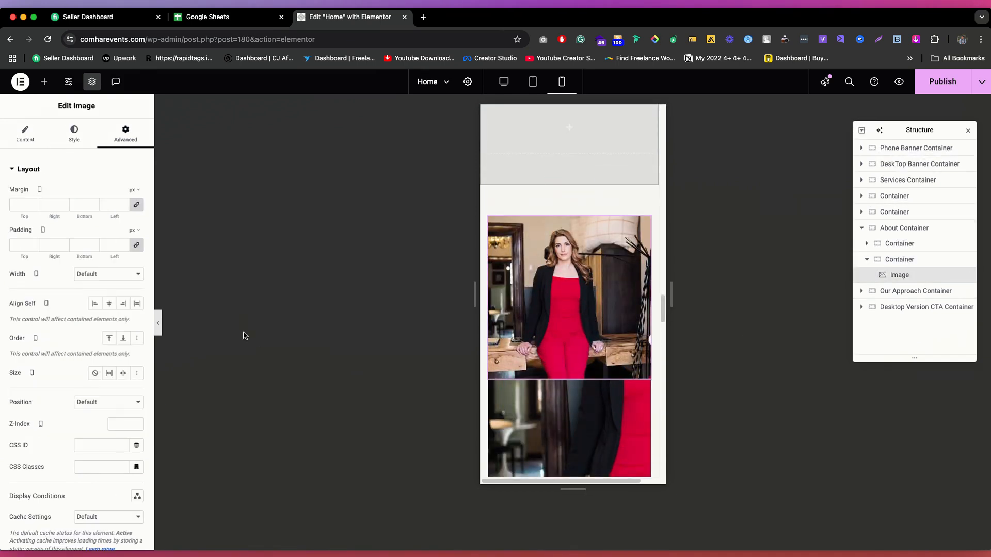
{"action": "left_click", "coordinate": [914, 259]}
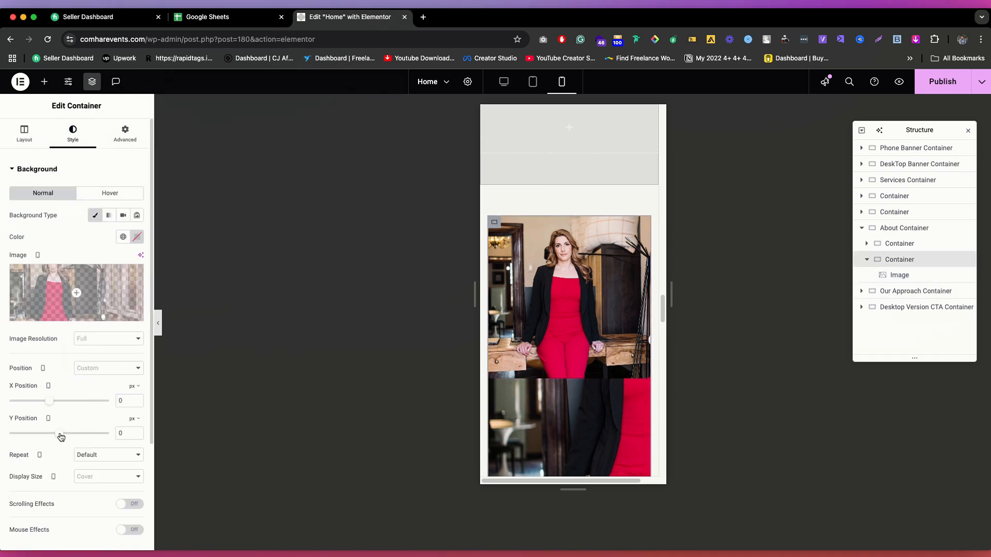
{"action": "left_click_drag", "start_coordinate": [61, 437], "coordinate": [9, 434]}
{"action": "scroll", "coordinate": [600, 325], "scroll_direction": "down", "scroll_amount": 3}
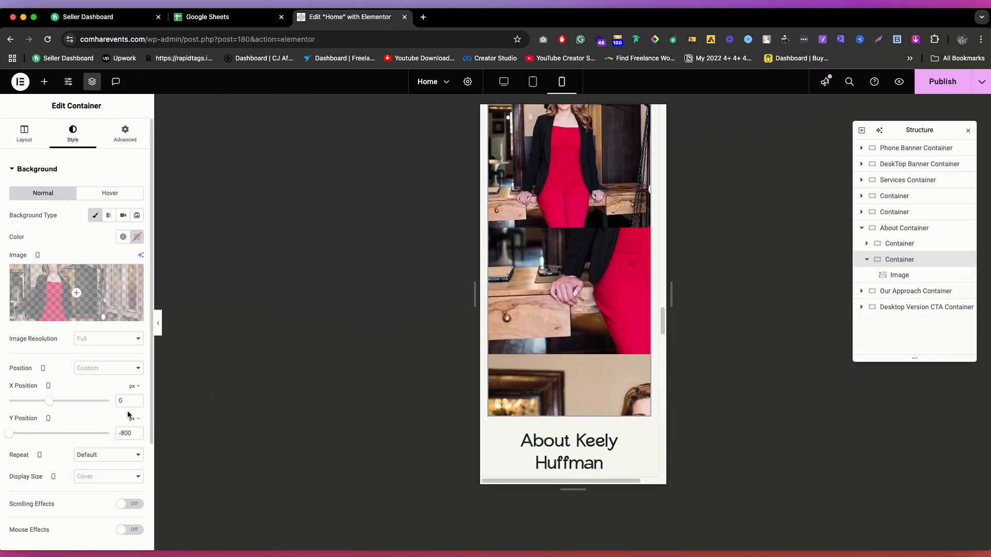
Step: Reduce the photo container's minimum height to 308 px for mobile portrait, and switch to the tablet portrait preview
{"action": "left_click", "coordinate": [23, 133]}
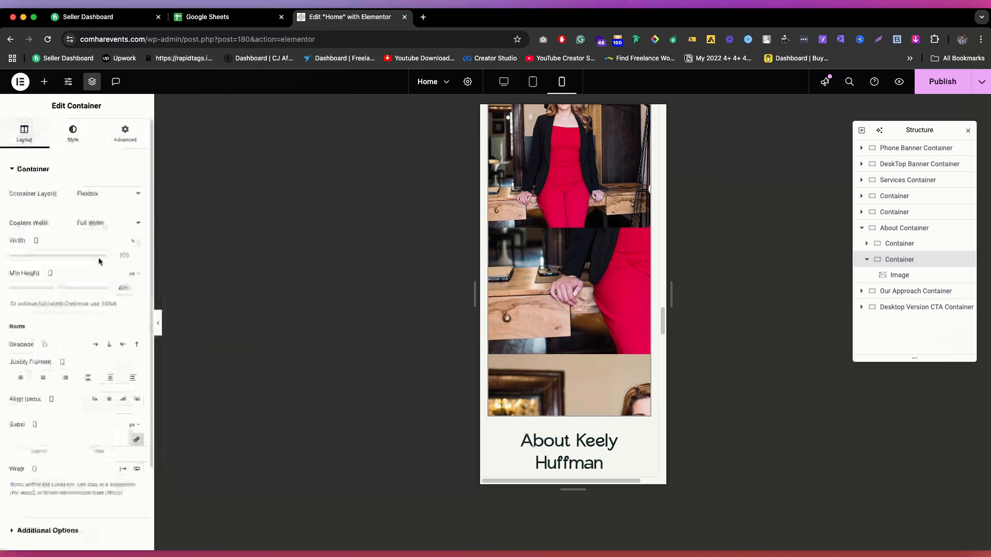
{"action": "left_click_drag", "start_coordinate": [54, 292], "coordinate": [29, 286]}
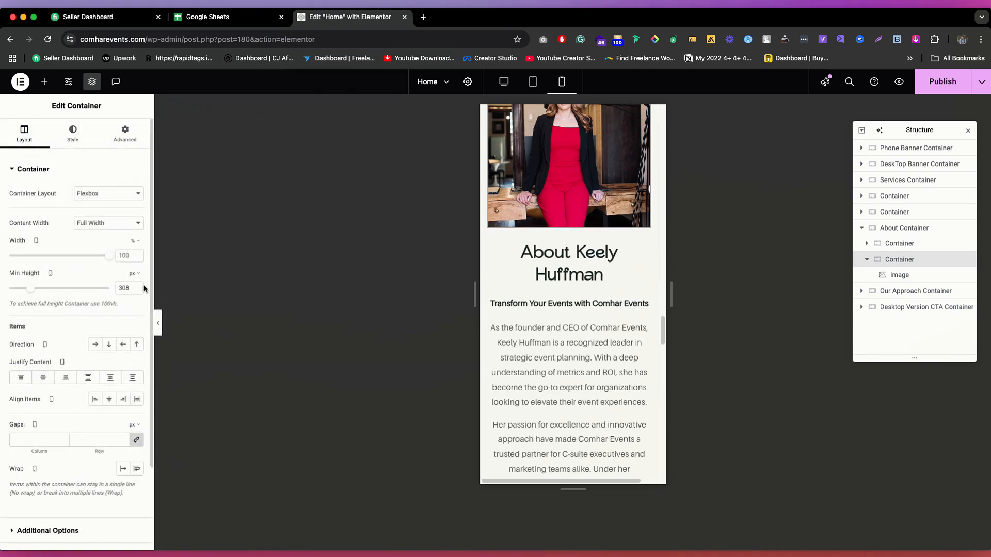
{"action": "scroll", "coordinate": [536, 155], "scroll_direction": "up", "scroll_amount": 5}
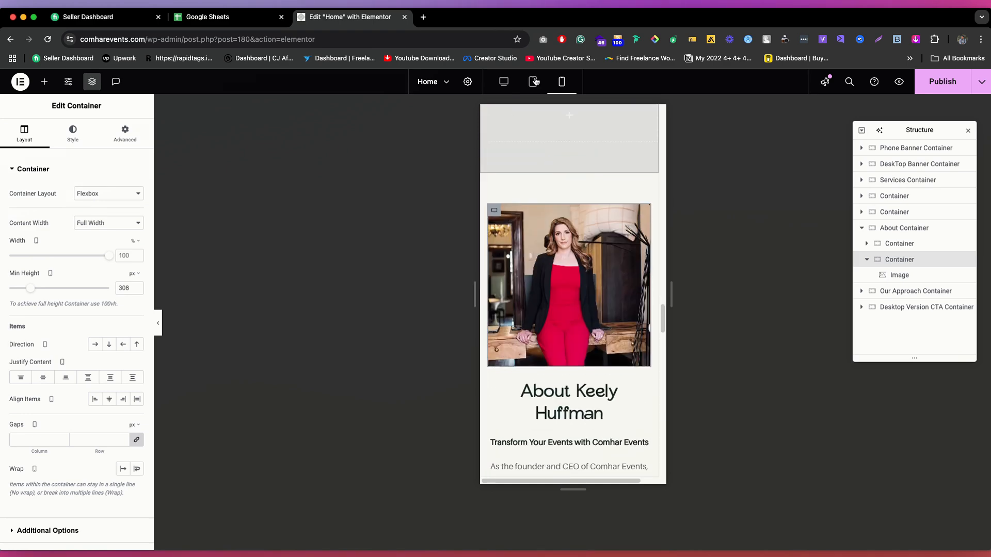
{"action": "left_click", "coordinate": [535, 82]}
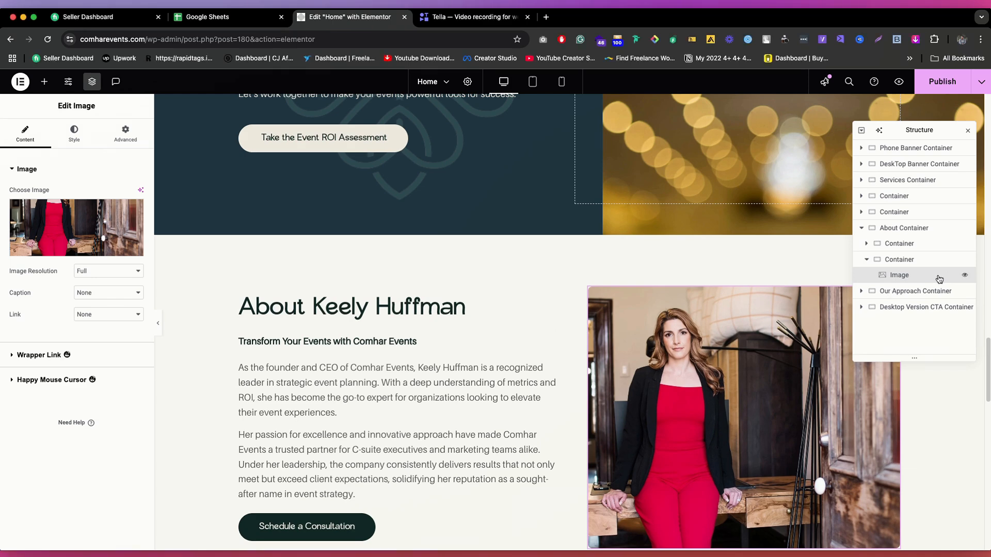
Step: Delete the About section's Image widget and set the red-outfit photo CSP_110524-24 as its container's desktop background image
{"action": "key", "text": "Delete"}
{"action": "left_click", "coordinate": [917, 266]}
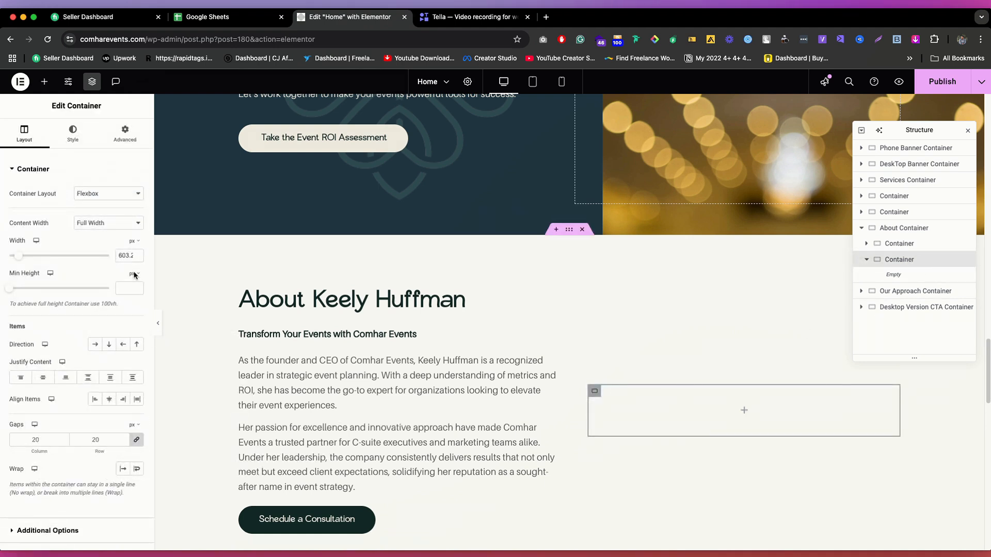
{"action": "left_click", "coordinate": [70, 135]}
{"action": "left_click", "coordinate": [51, 275]}
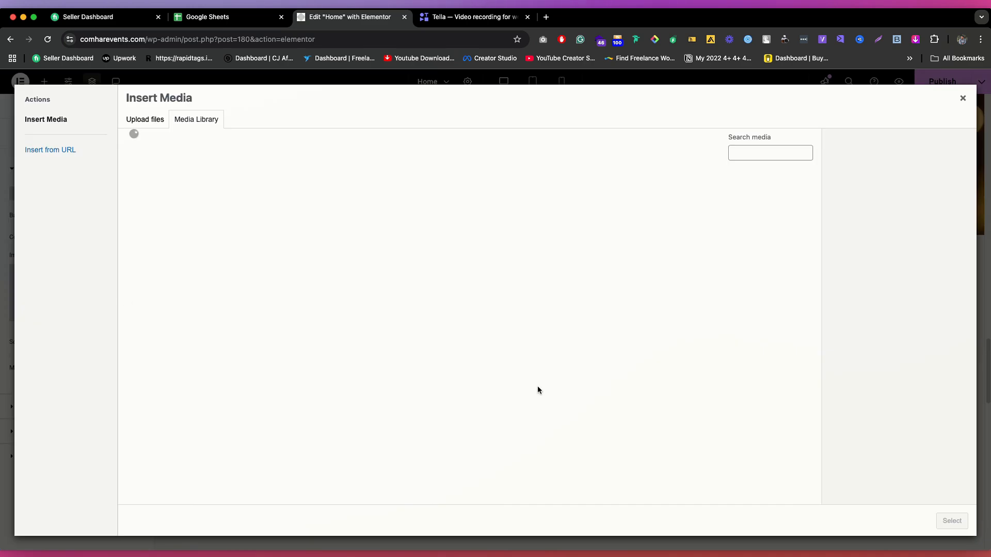
{"action": "left_click", "coordinate": [399, 417]}
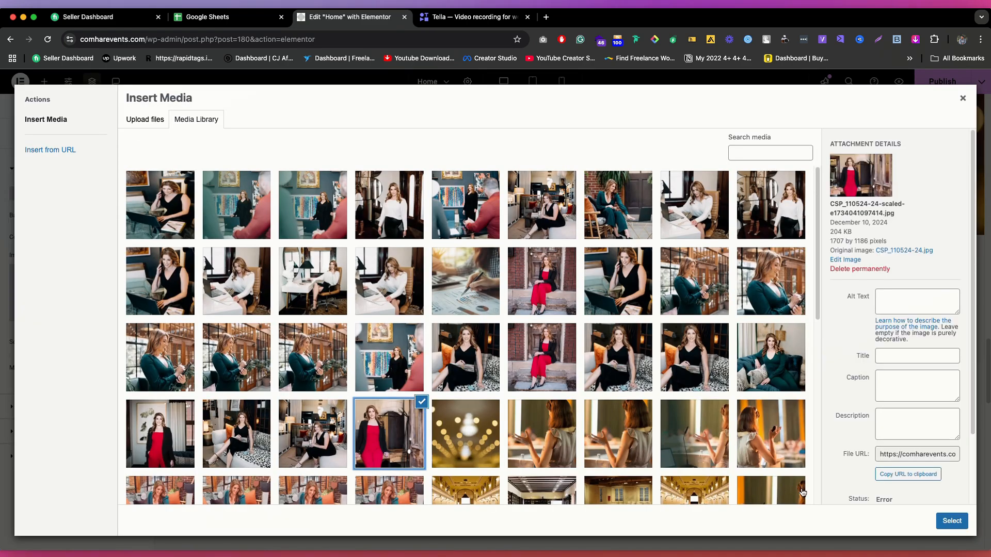
{"action": "left_click", "coordinate": [951, 521]}
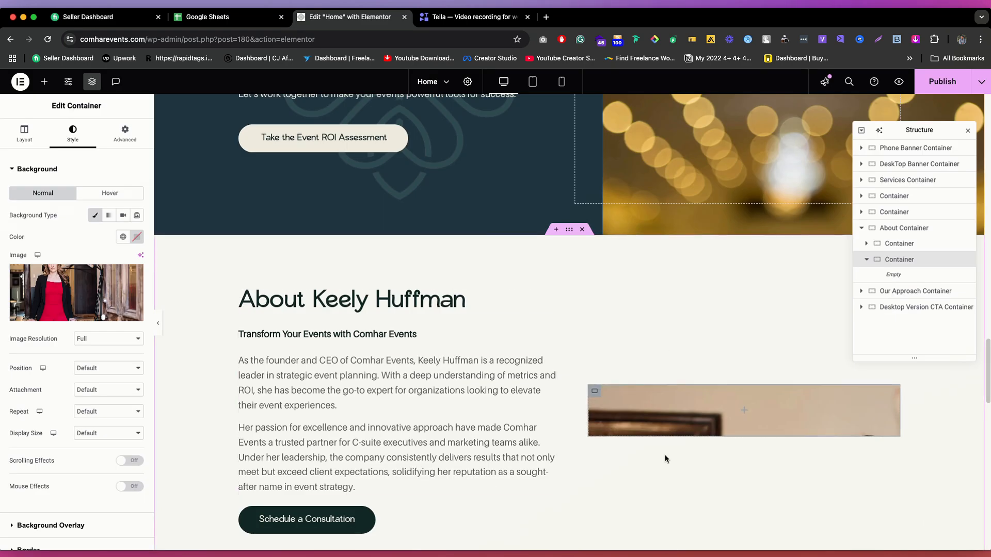
Step: Set the photo container's minimum height to 480 px on desktop
{"action": "left_click", "coordinate": [31, 135]}
{"action": "left_click_drag", "start_coordinate": [11, 290], "coordinate": [59, 289]}
{"action": "scroll", "coordinate": [578, 277], "scroll_direction": "down", "scroll_amount": 3}
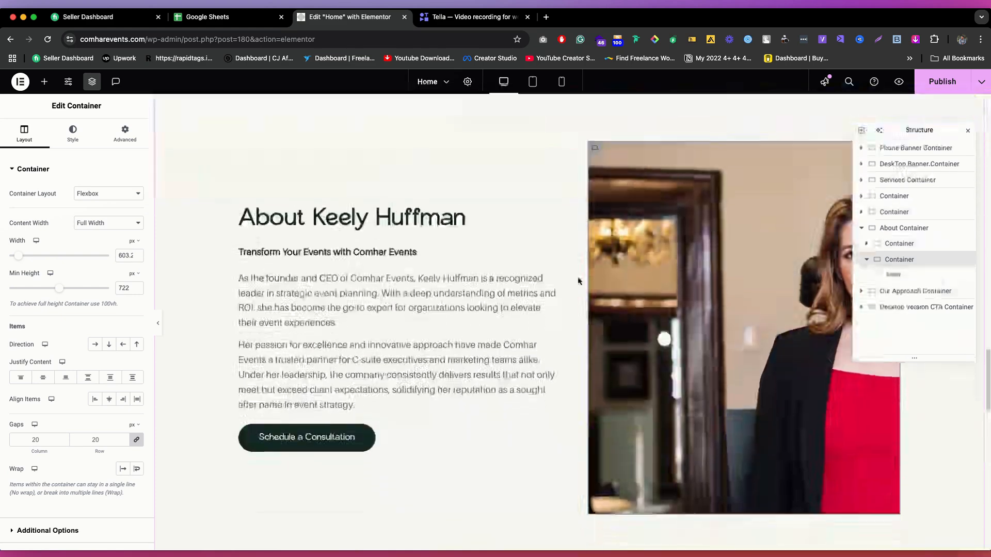
{"action": "left_click_drag", "start_coordinate": [60, 289], "coordinate": [45, 289]}
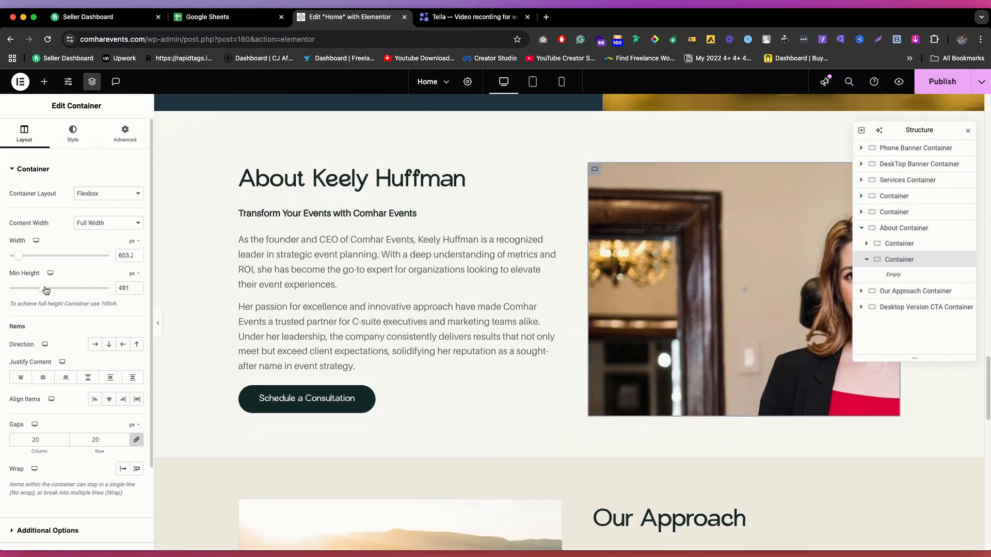
{"action": "left_click", "coordinate": [137, 291]}
{"action": "left_click", "coordinate": [137, 291]}
{"action": "left_click", "coordinate": [138, 291]}
{"action": "left_click", "coordinate": [138, 291]}
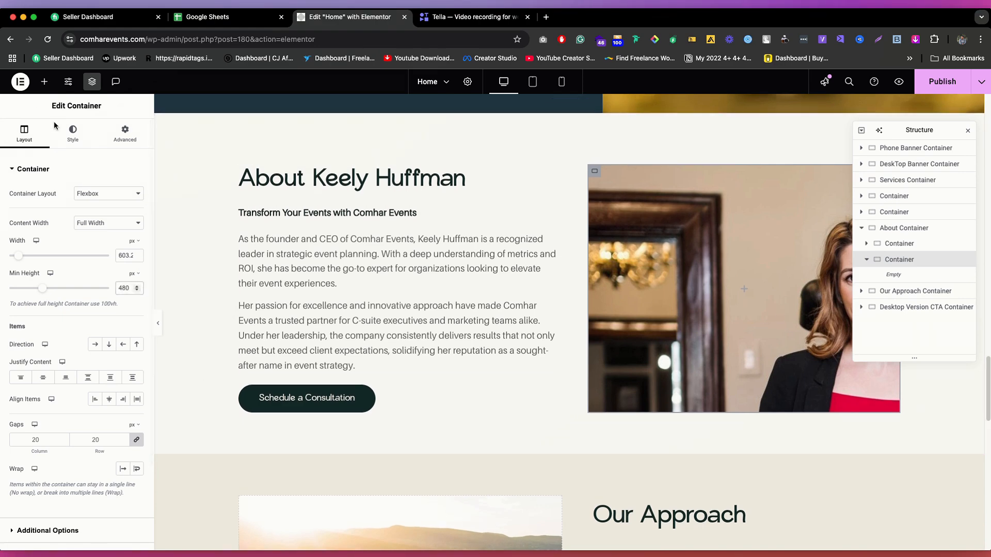
Step: Set the container's background image to Cover display size and Custom position with an X position of 66 px, and preview the result
{"action": "left_click", "coordinate": [71, 136]}
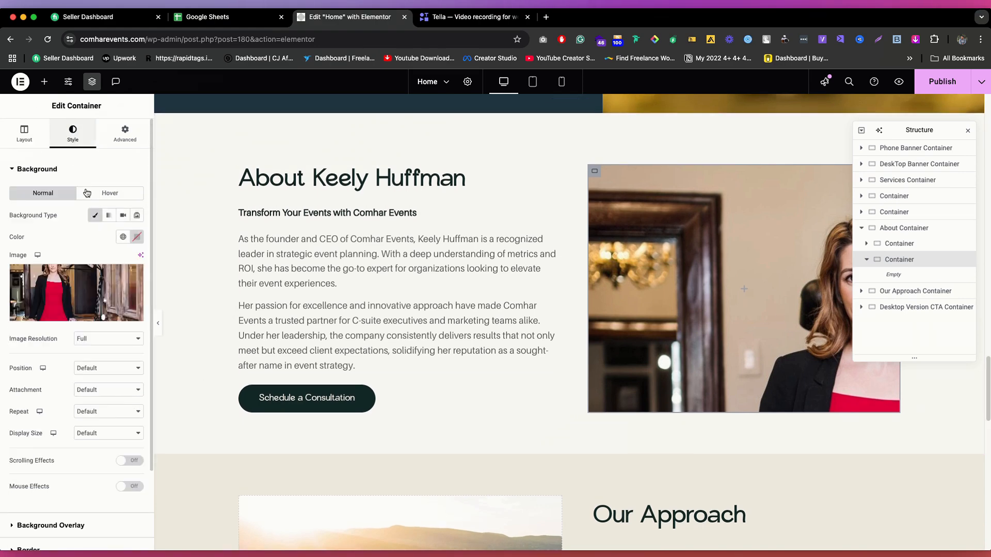
{"action": "left_click", "coordinate": [92, 434]}
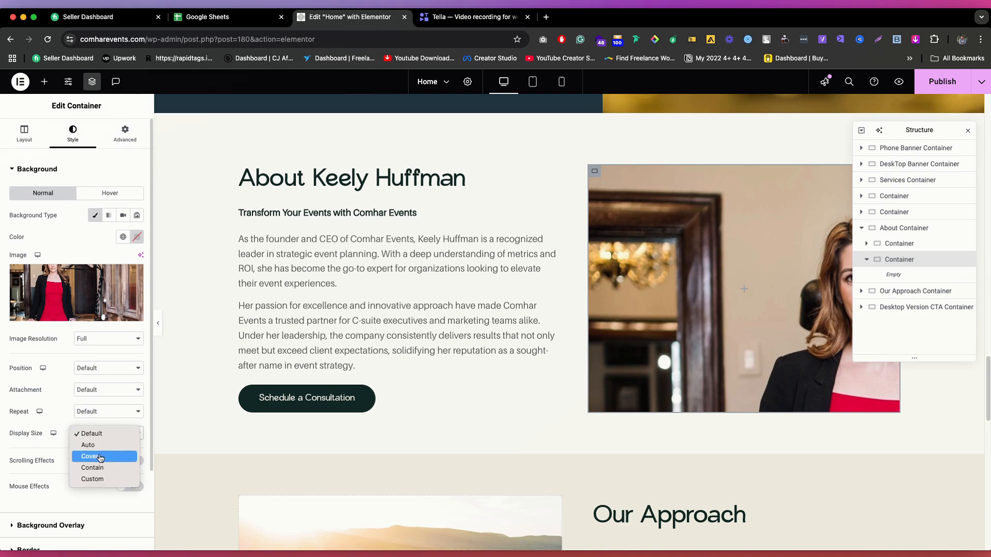
{"action": "left_click", "coordinate": [99, 456]}
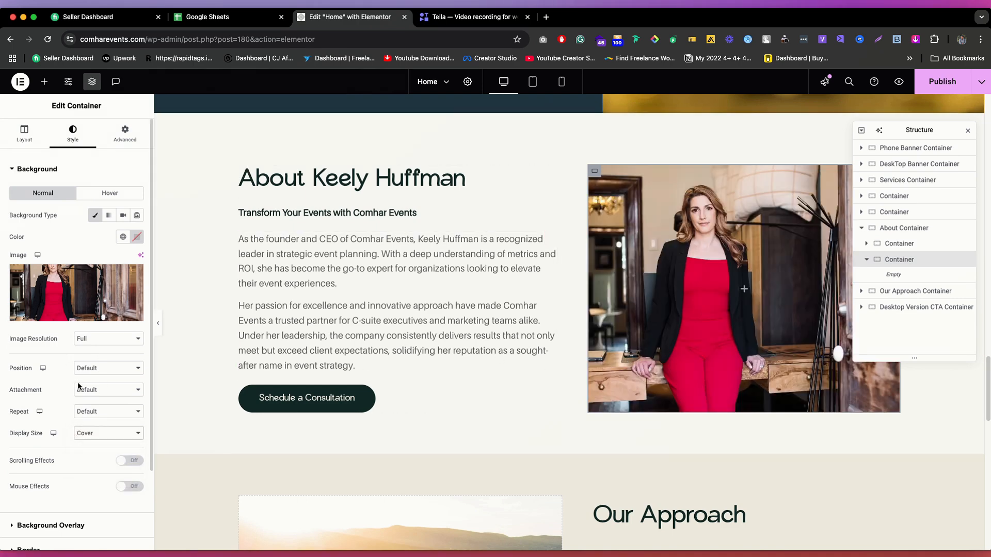
{"action": "left_click", "coordinate": [94, 374]}
{"action": "left_click", "coordinate": [96, 369]}
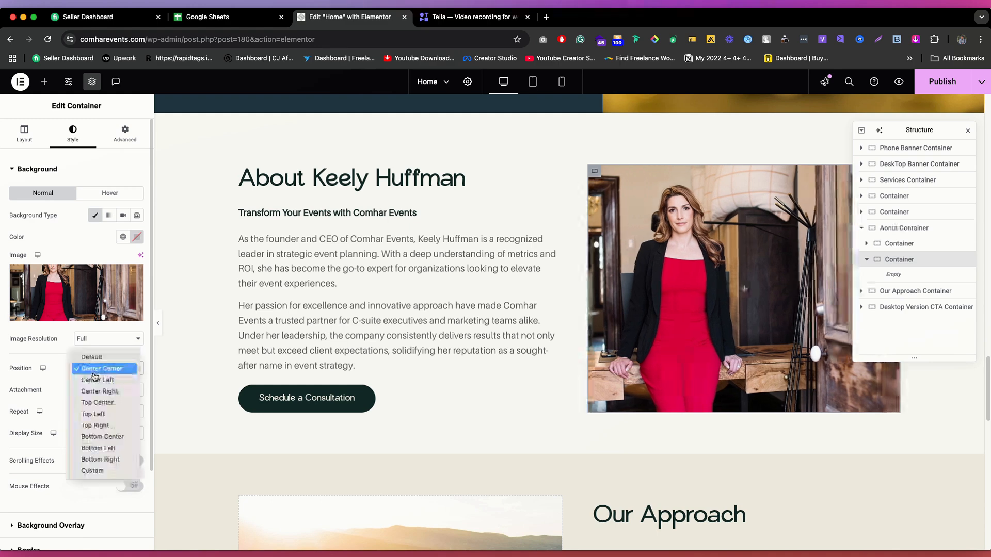
{"action": "left_click", "coordinate": [100, 471]}
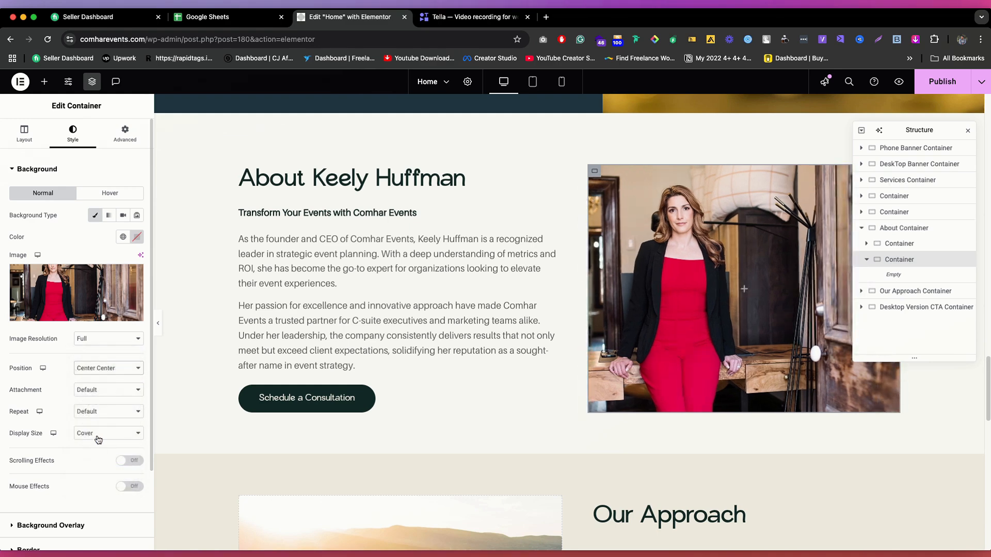
{"action": "left_click_drag", "start_coordinate": [60, 404], "coordinate": [64, 404]}
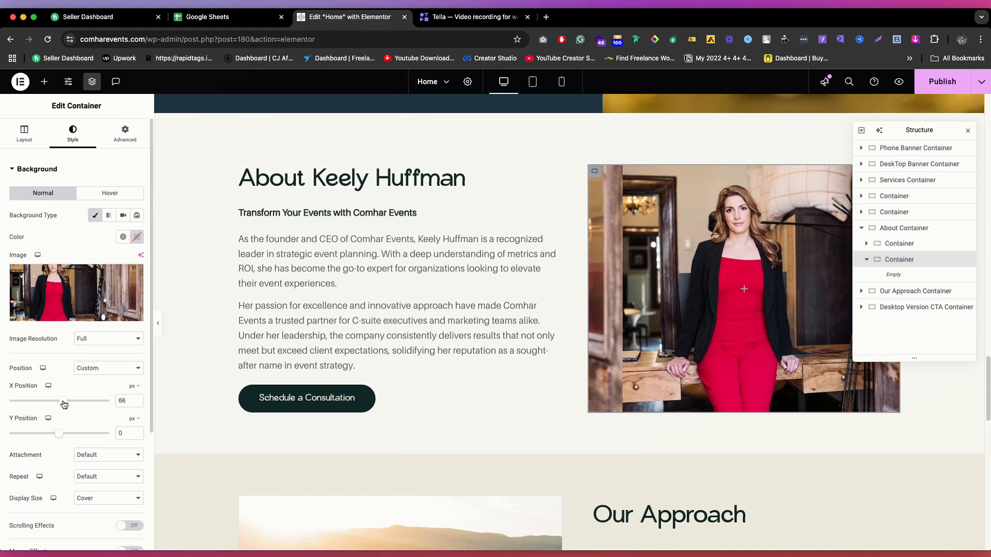
{"action": "left_click", "coordinate": [159, 328]}
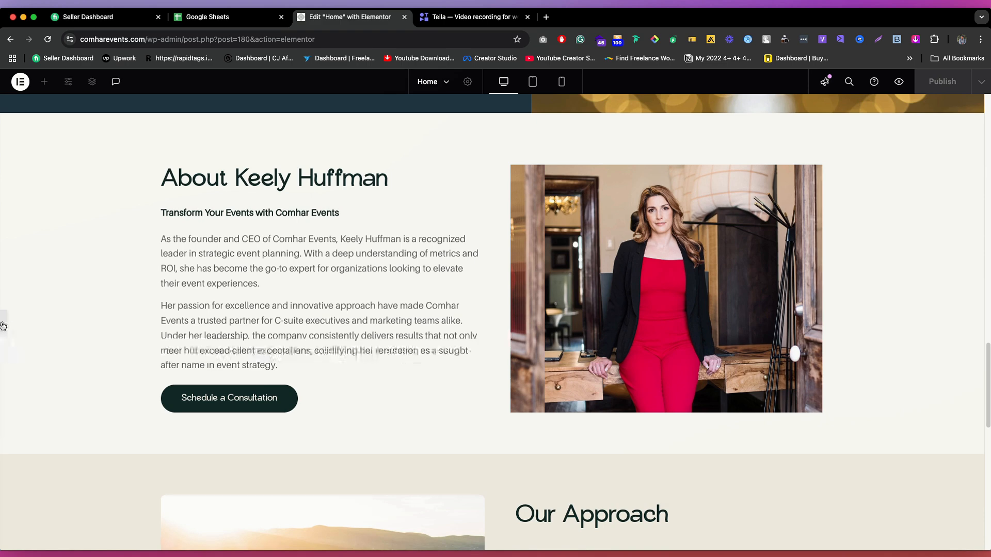
{"action": "left_click", "coordinate": [3, 323]}
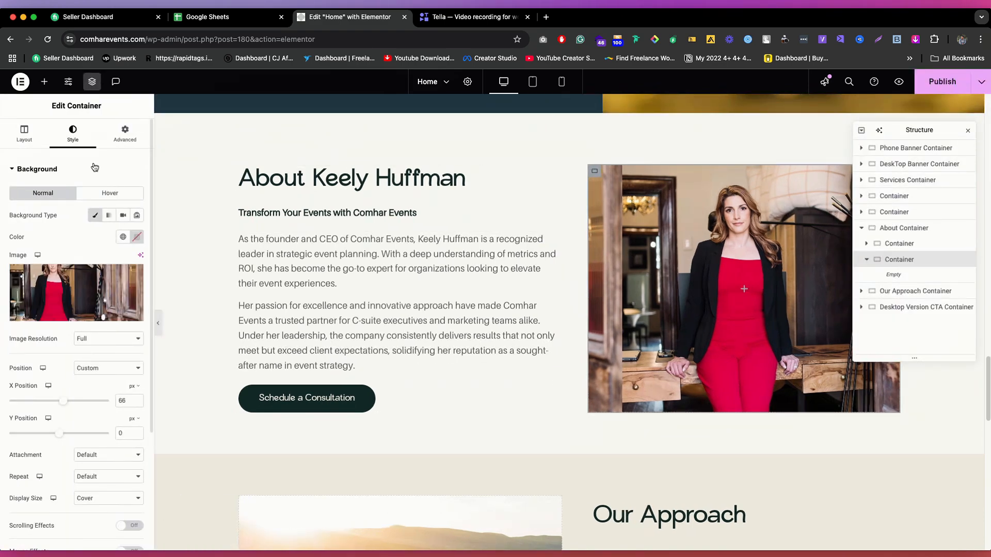
Step: Set the photo container's border radius to 4 px on all corners
{"action": "scroll", "coordinate": [100, 267], "scroll_direction": "down", "scroll_amount": 3}
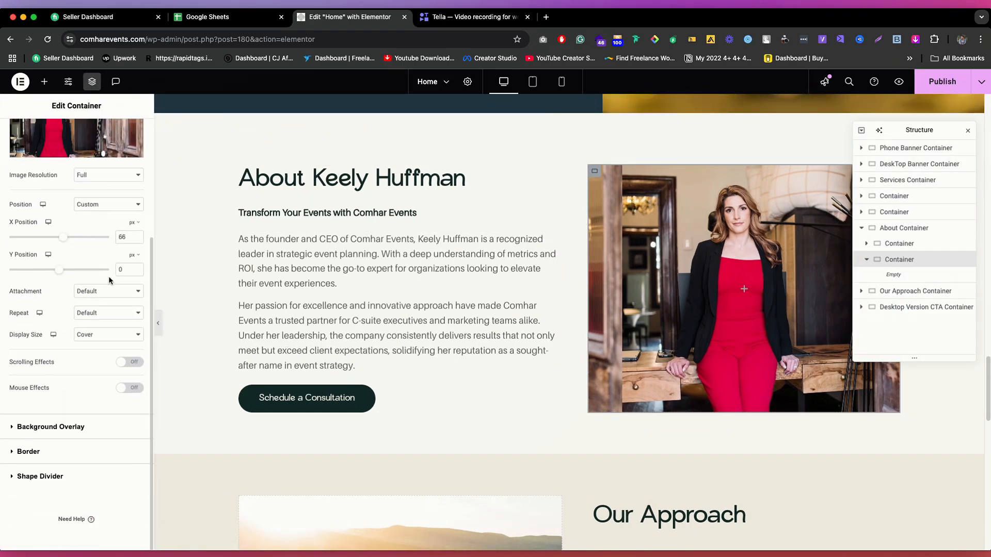
{"action": "left_click", "coordinate": [41, 448]}
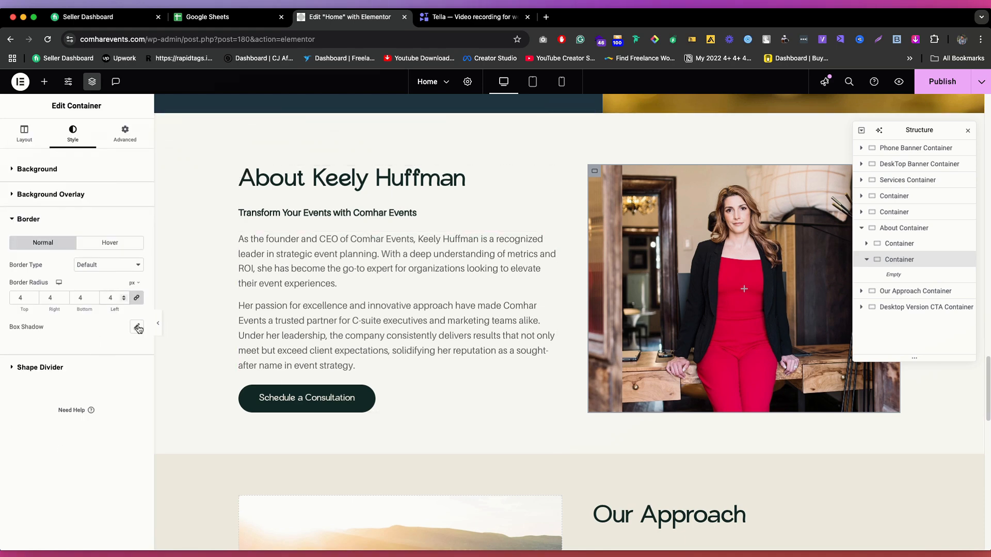
Step: Preview the About section on desktop and check its tablet and mobile layouts
{"action": "left_click", "coordinate": [158, 323]}
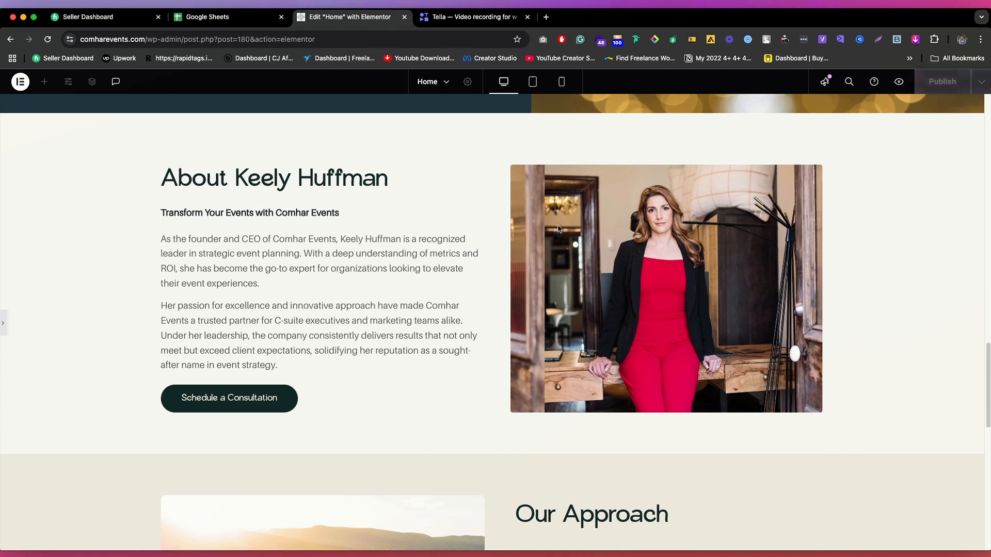
{"action": "left_click", "coordinate": [5, 319]}
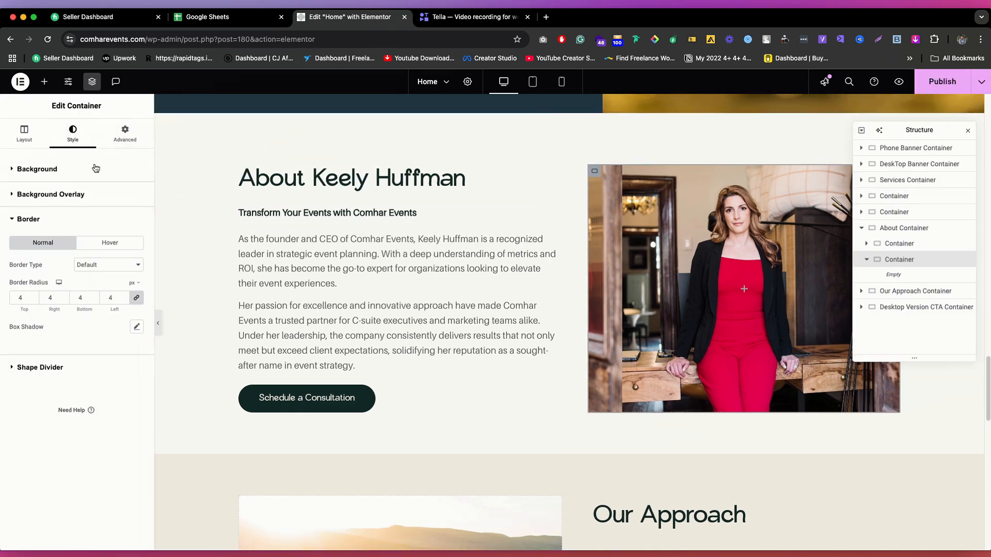
{"action": "left_click", "coordinate": [534, 81]}
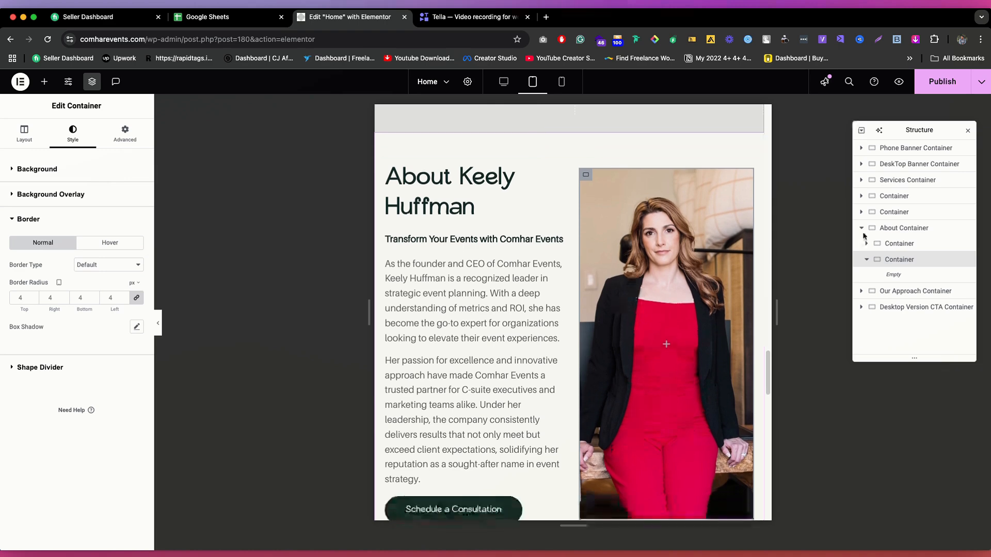
{"action": "left_click", "coordinate": [561, 83]}
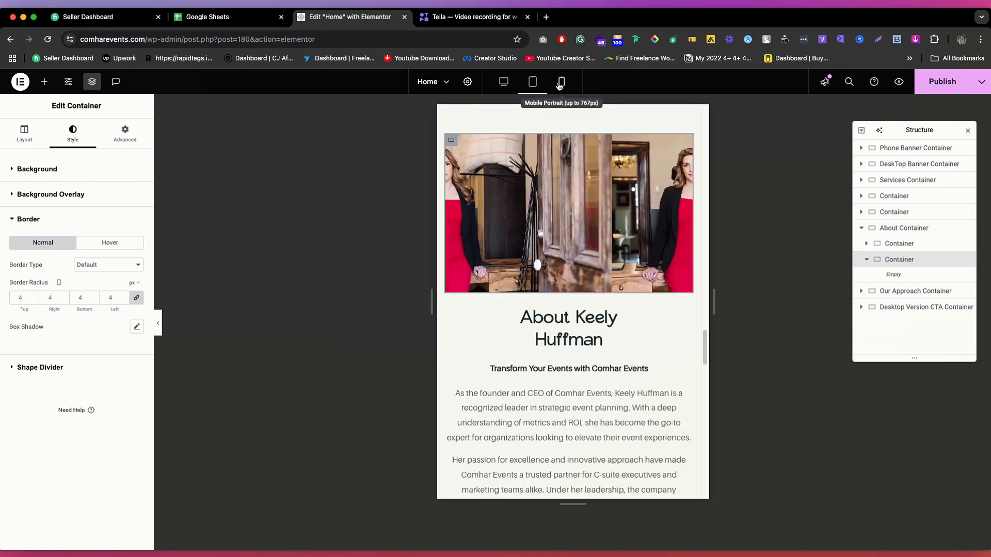
{"action": "left_click", "coordinate": [560, 83]}
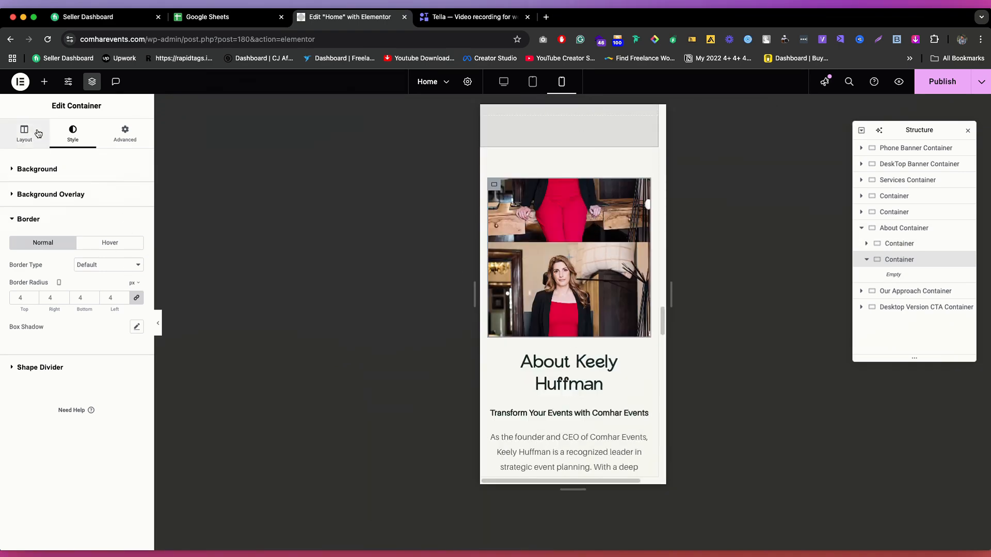
Step: Try the Center Center position for the photo container's background image on mobile
{"action": "left_click", "coordinate": [64, 170]}
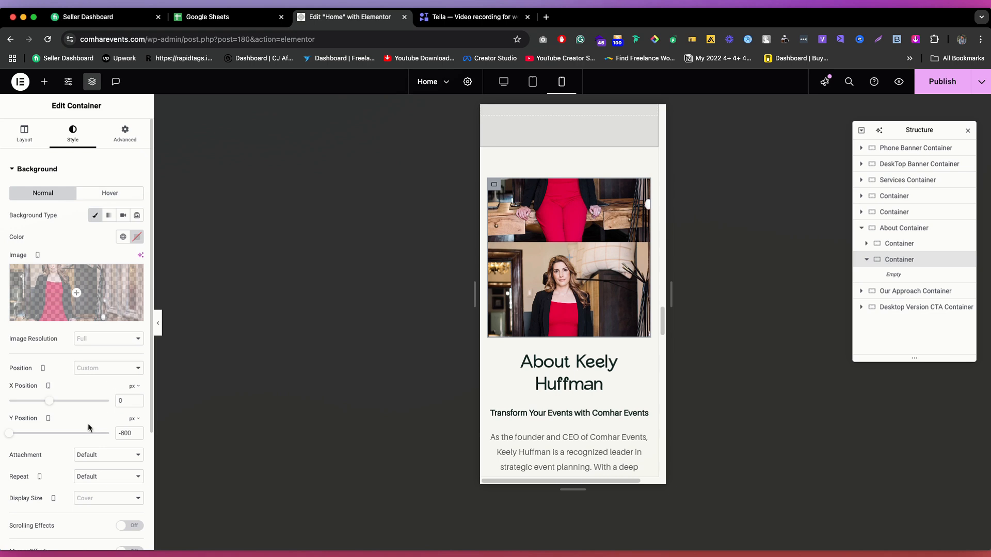
{"action": "left_click", "coordinate": [32, 142]}
{"action": "left_click", "coordinate": [73, 136]}
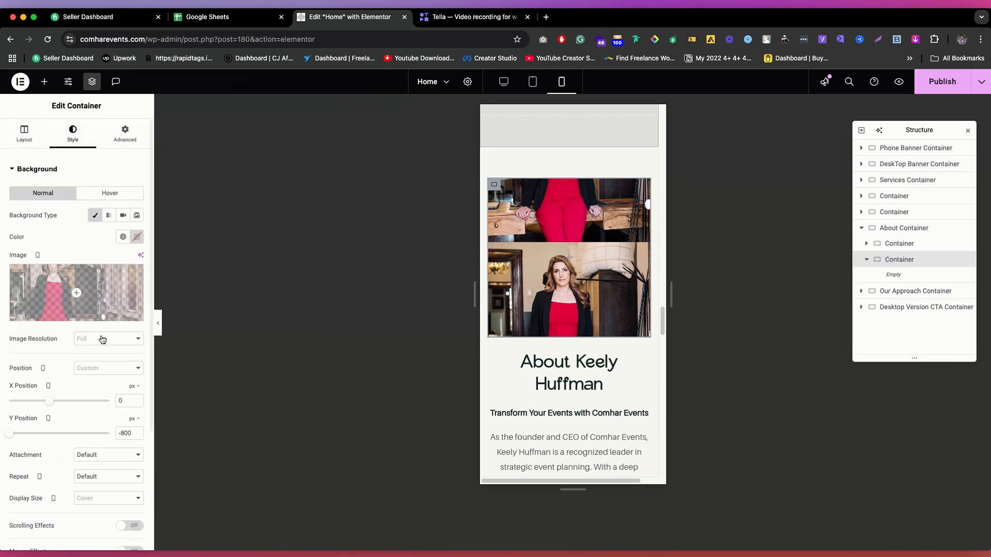
{"action": "left_click", "coordinate": [101, 339]}
{"action": "left_click", "coordinate": [100, 340]}
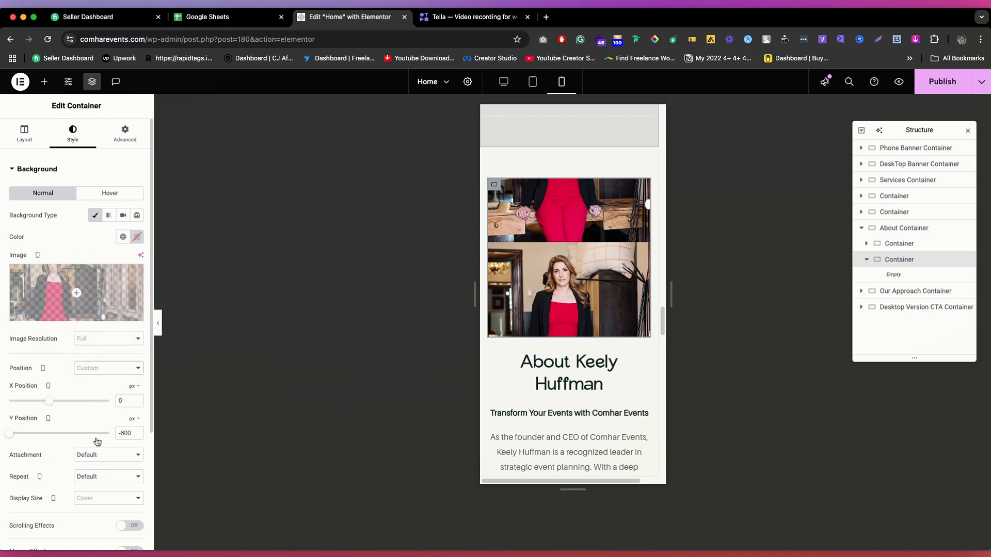
{"action": "left_click", "coordinate": [103, 368]}
{"action": "left_click", "coordinate": [98, 379]}
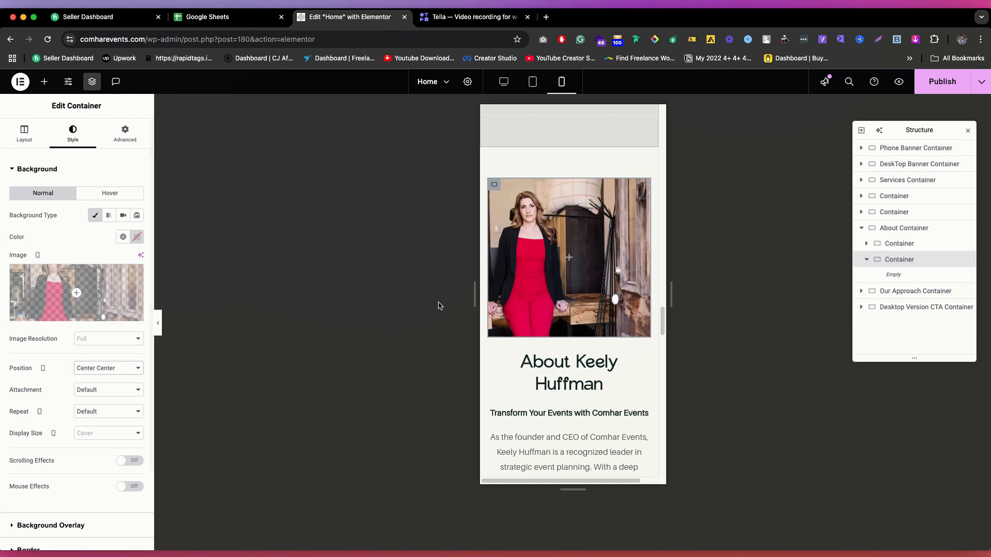
Step: Set the container's mobile background position to Custom with an X position of 25 px and a Y position of -510 px
{"action": "left_click", "coordinate": [95, 373]}
{"action": "left_click", "coordinate": [90, 472]}
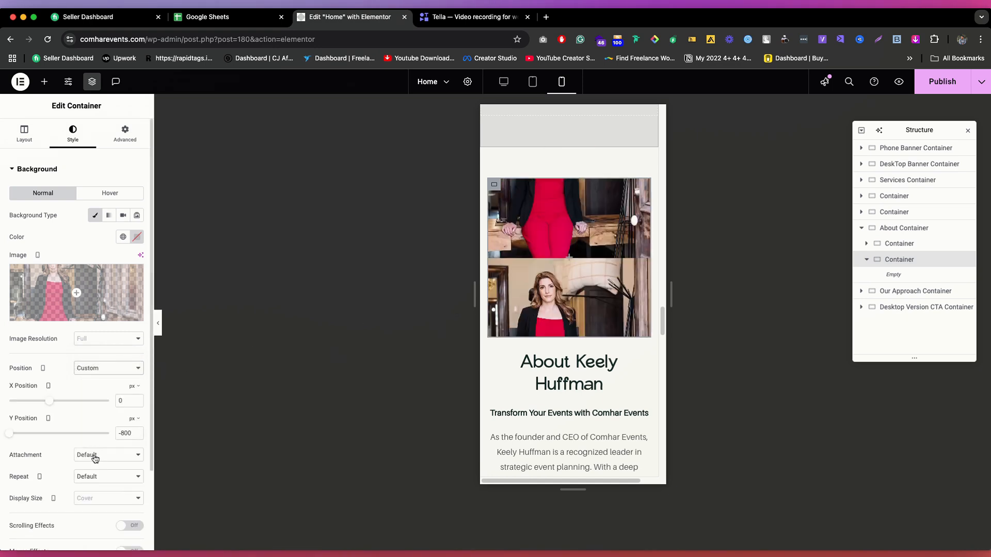
{"action": "left_click_drag", "start_coordinate": [52, 404], "coordinate": [61, 404]}
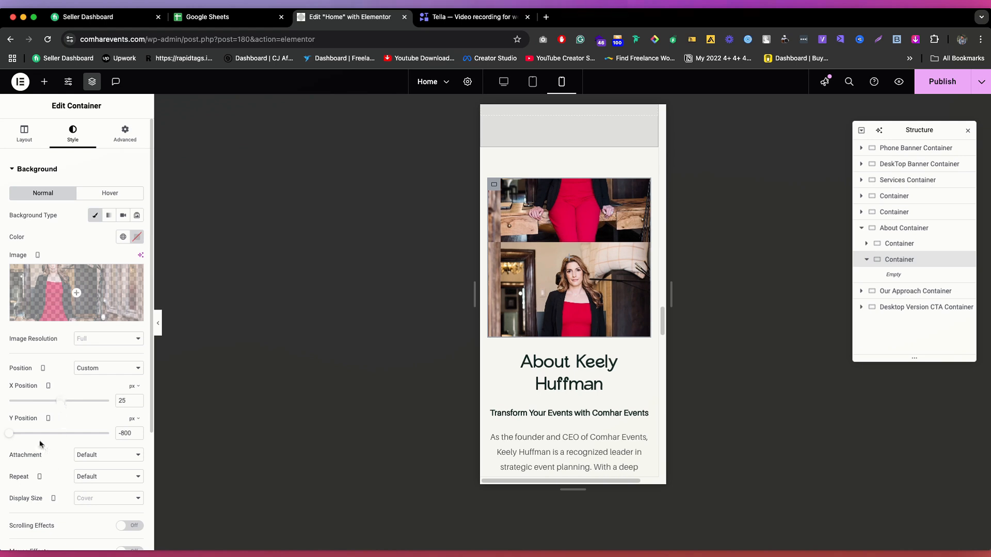
{"action": "left_click_drag", "start_coordinate": [12, 438], "coordinate": [27, 438]}
Step: Set the mobile background image to No-repeat and its Y position to 0 px
{"action": "left_click", "coordinate": [111, 478]}
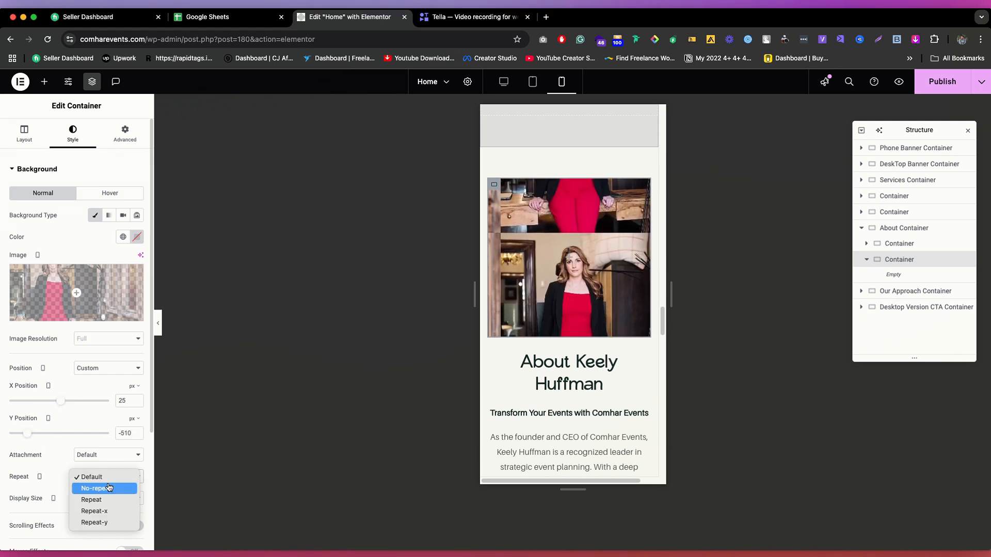
{"action": "left_click", "coordinate": [109, 493]}
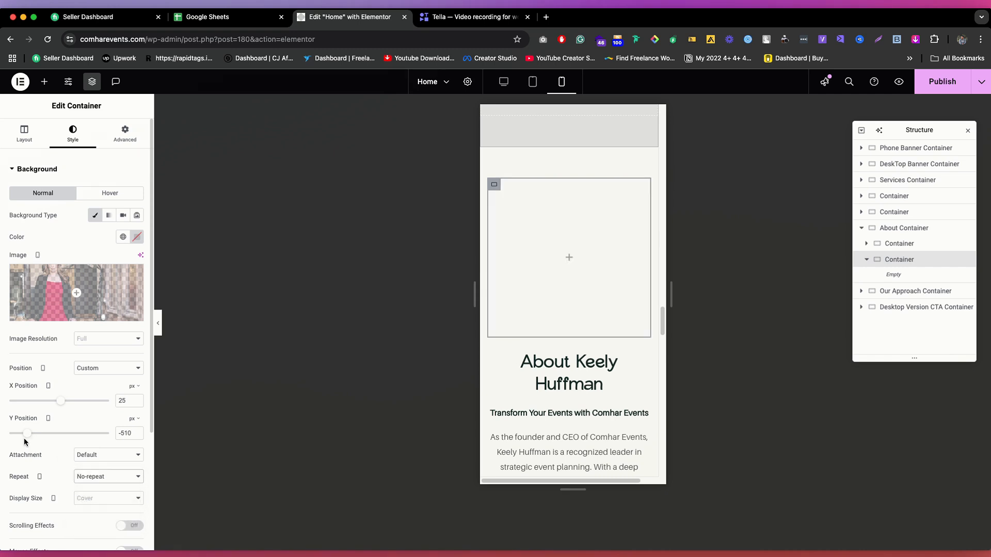
{"action": "left_click_drag", "start_coordinate": [28, 438], "coordinate": [59, 437]}
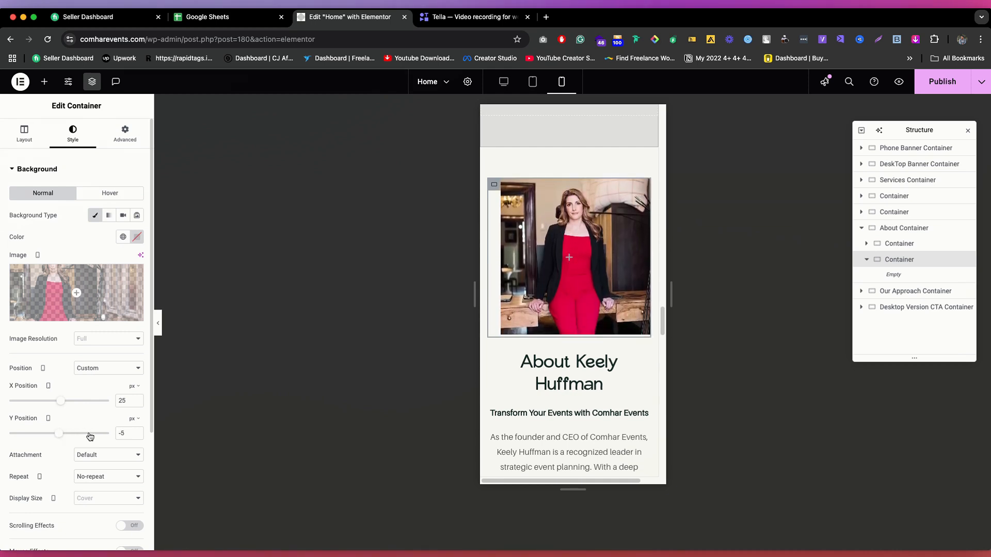
{"action": "left_click", "coordinate": [137, 433]}
{"action": "left_click", "coordinate": [137, 433]}
{"action": "left_click", "coordinate": [138, 433]}
{"action": "left_click", "coordinate": [137, 433]}
{"action": "left_click", "coordinate": [137, 433]}
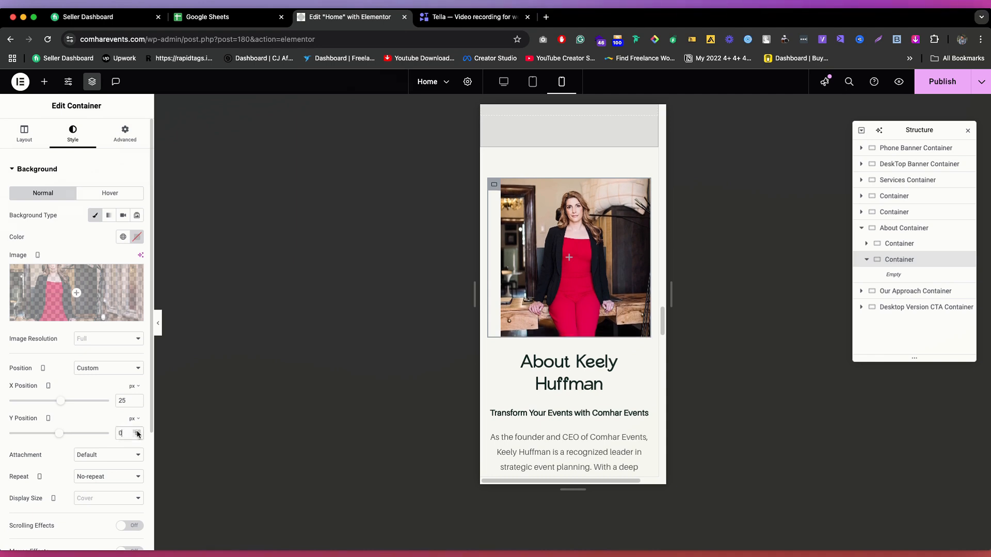
Step: Set the mobile background image's X position to -1 px
{"action": "left_click", "coordinate": [137, 404]}
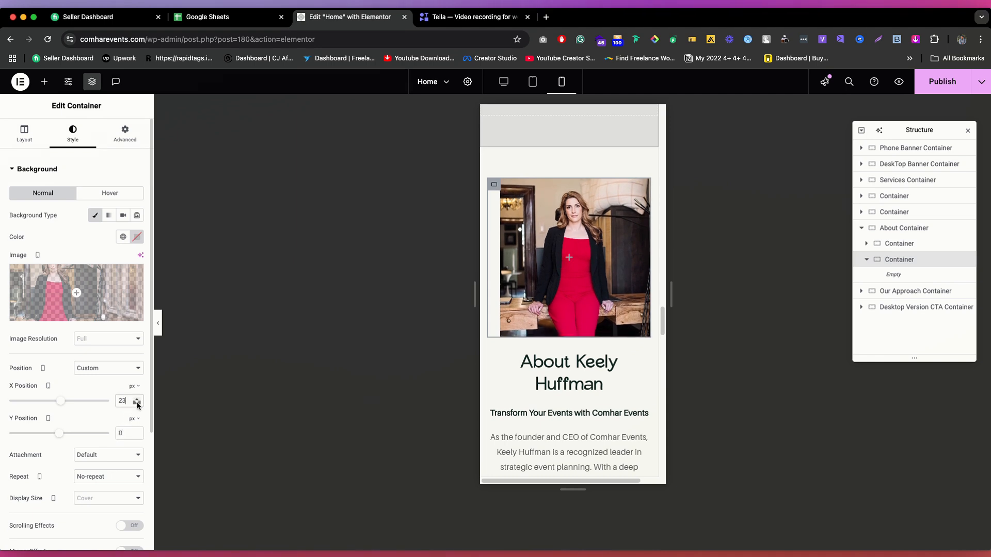
{"action": "left_click", "coordinate": [137, 404]}
{"action": "left_click", "coordinate": [138, 405]}
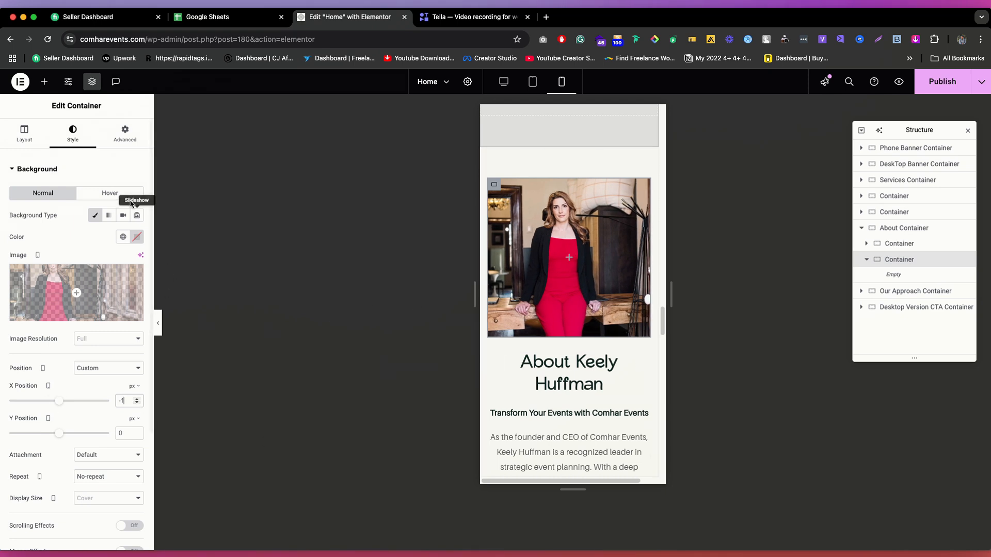
Step: Open the photo container's responsive visibility options
{"action": "left_click", "coordinate": [119, 136]}
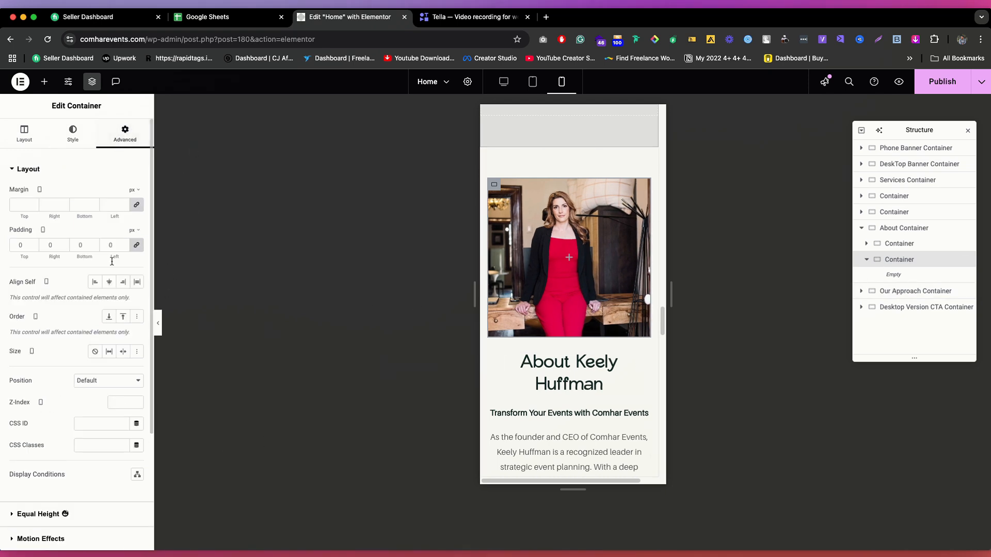
{"action": "scroll", "coordinate": [79, 427], "scroll_direction": "down", "scroll_amount": 3}
{"action": "left_click", "coordinate": [61, 458]}
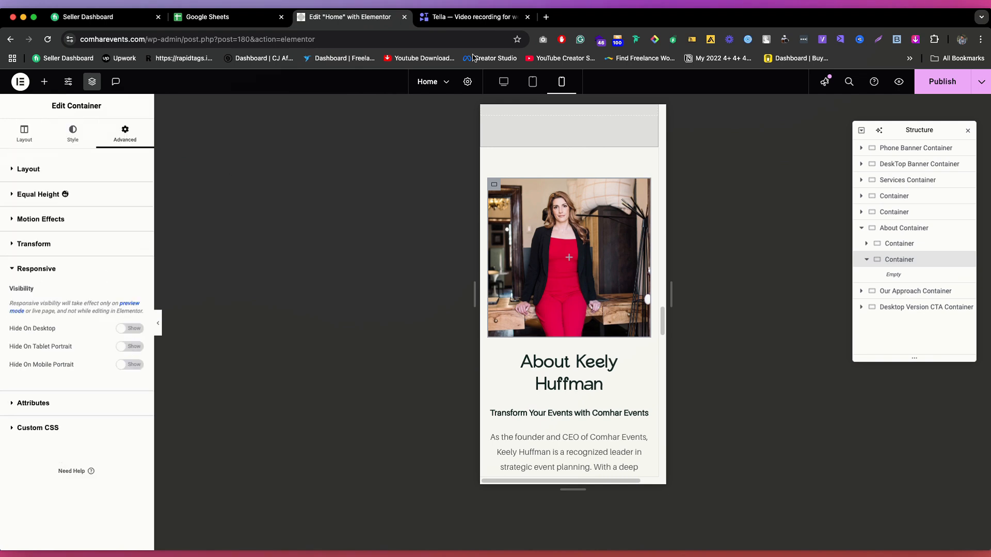
Step: Preview the About section's photo without the editing controls in the mobile, tablet and desktop layouts
{"action": "left_click", "coordinate": [159, 325]}
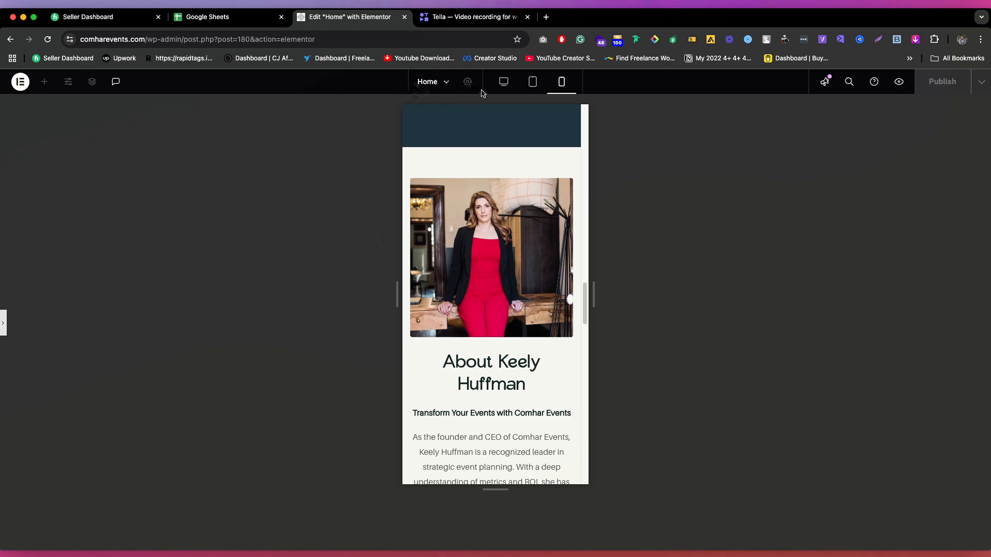
{"action": "left_click", "coordinate": [529, 84]}
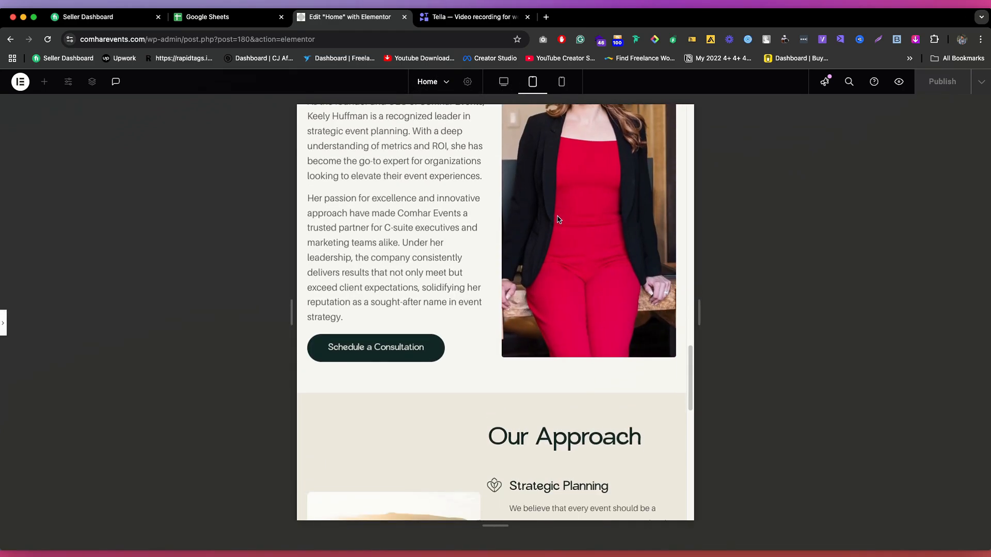
{"action": "left_click", "coordinate": [511, 84]}
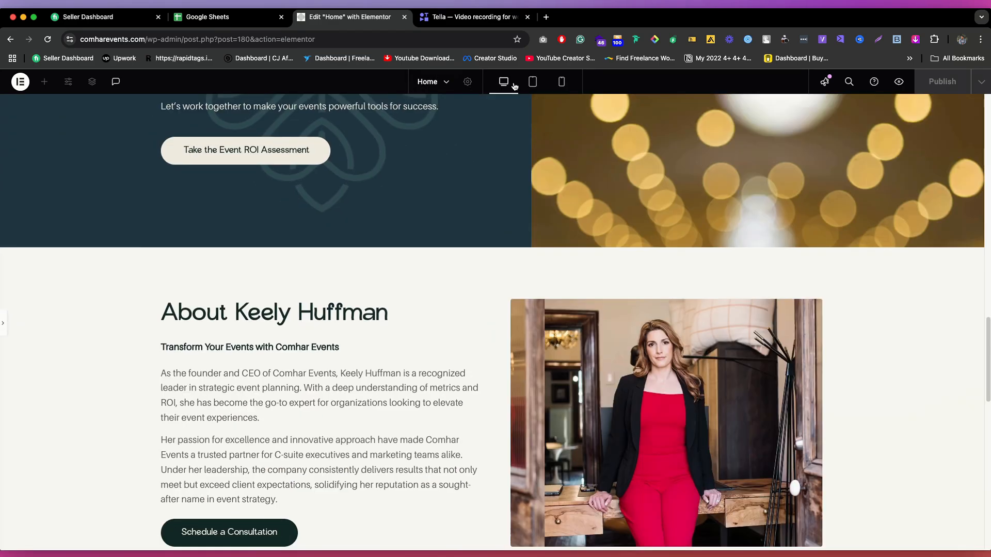
{"action": "left_click", "coordinate": [563, 81]}
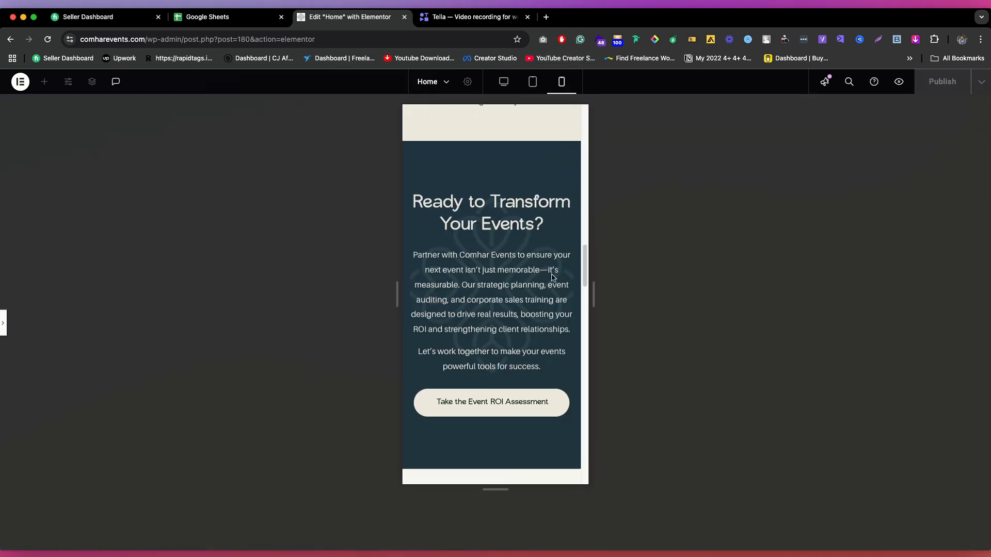
{"action": "scroll", "coordinate": [551, 276], "scroll_direction": "down", "scroll_amount": 8}
{"action": "scroll", "coordinate": [531, 273], "scroll_direction": "up", "scroll_amount": 2}
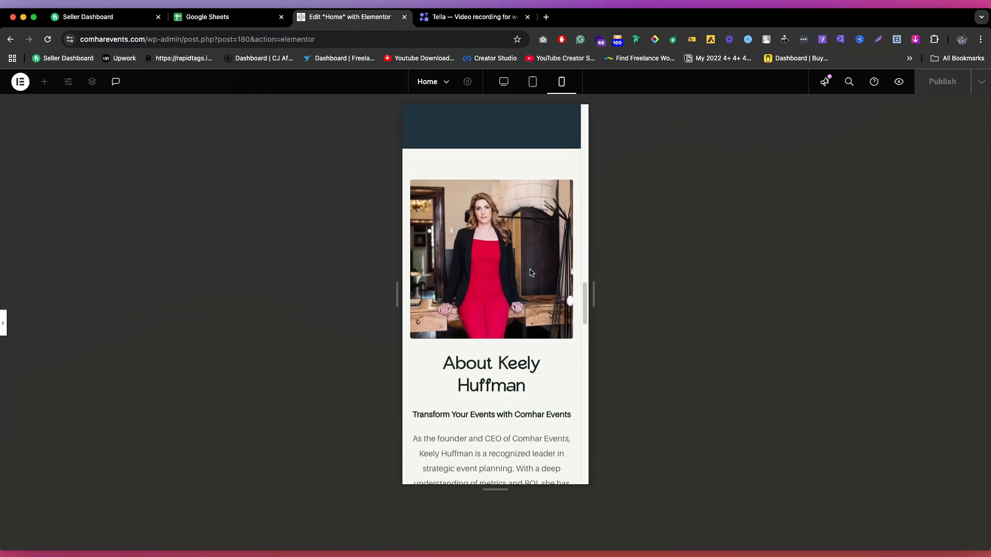
Step: Set the photo container's minimum height to 220 px on mobile
{"action": "left_click", "coordinate": [4, 317]}
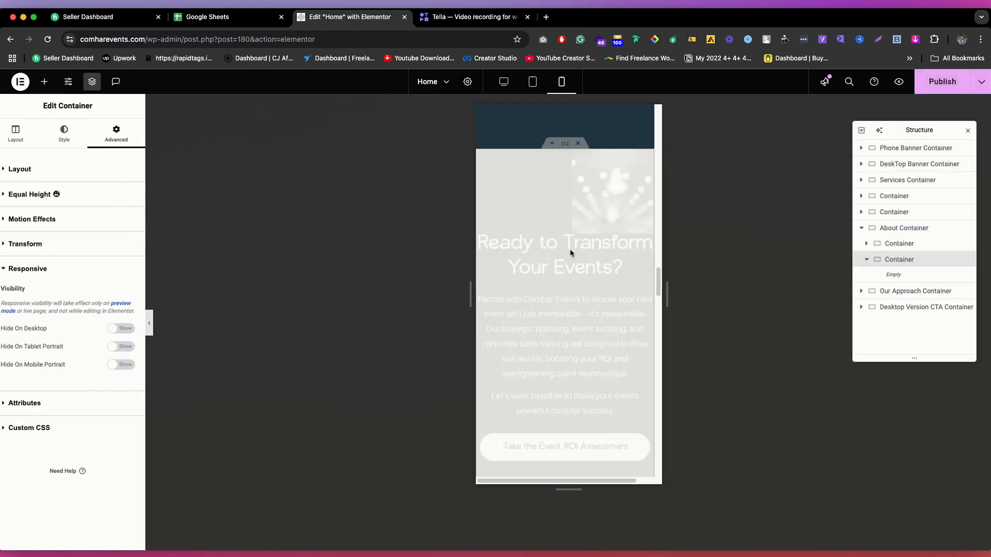
{"action": "scroll", "coordinate": [567, 325], "scroll_direction": "down", "scroll_amount": 5}
{"action": "scroll", "coordinate": [518, 324], "scroll_direction": "up", "scroll_amount": 3}
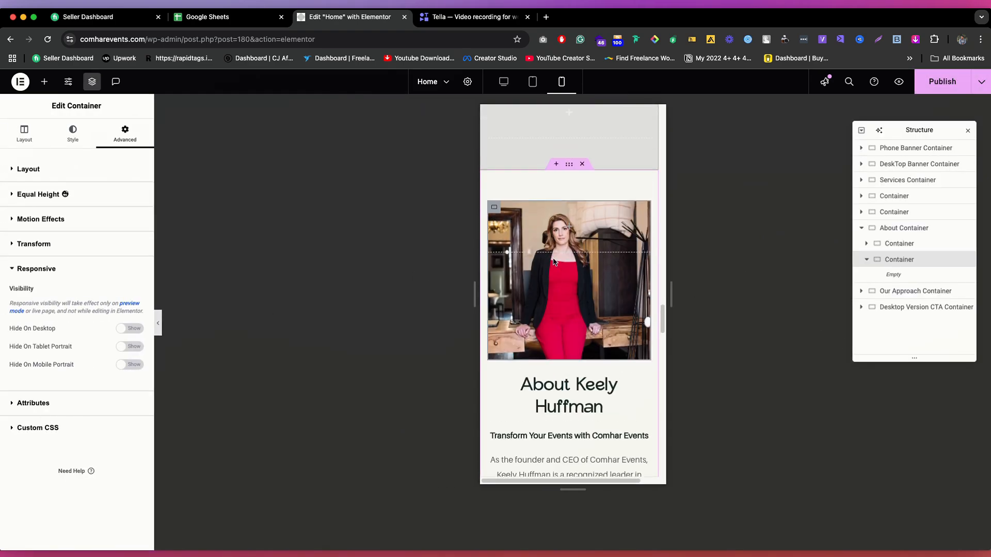
{"action": "left_click", "coordinate": [46, 138]}
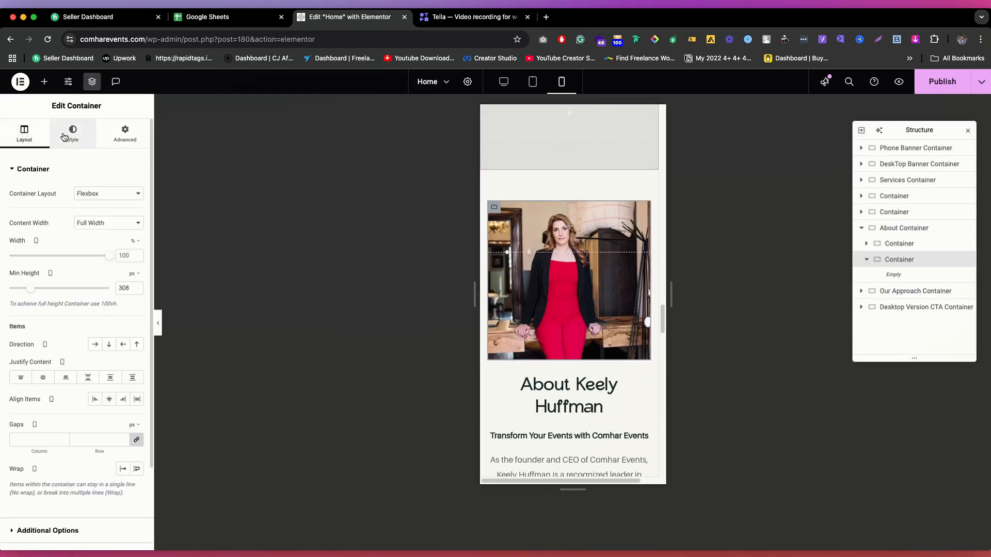
{"action": "left_click_drag", "start_coordinate": [29, 291], "coordinate": [24, 290]}
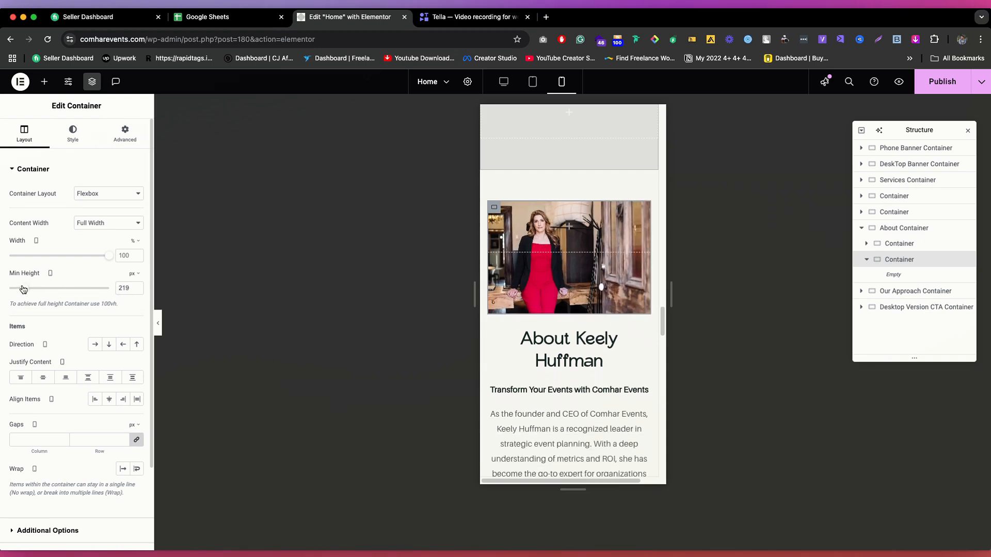
{"action": "left_click", "coordinate": [136, 290]}
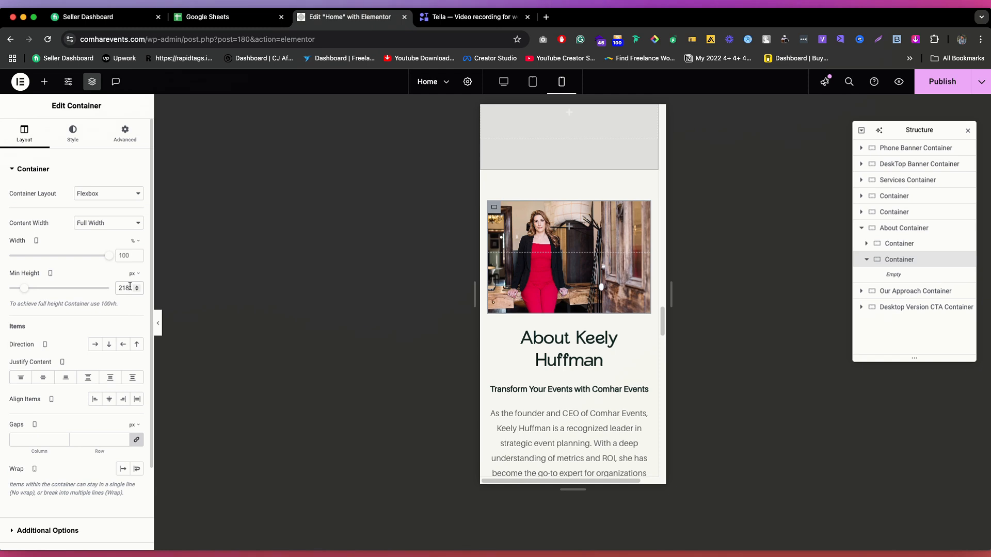
{"action": "type", "text": "220"}
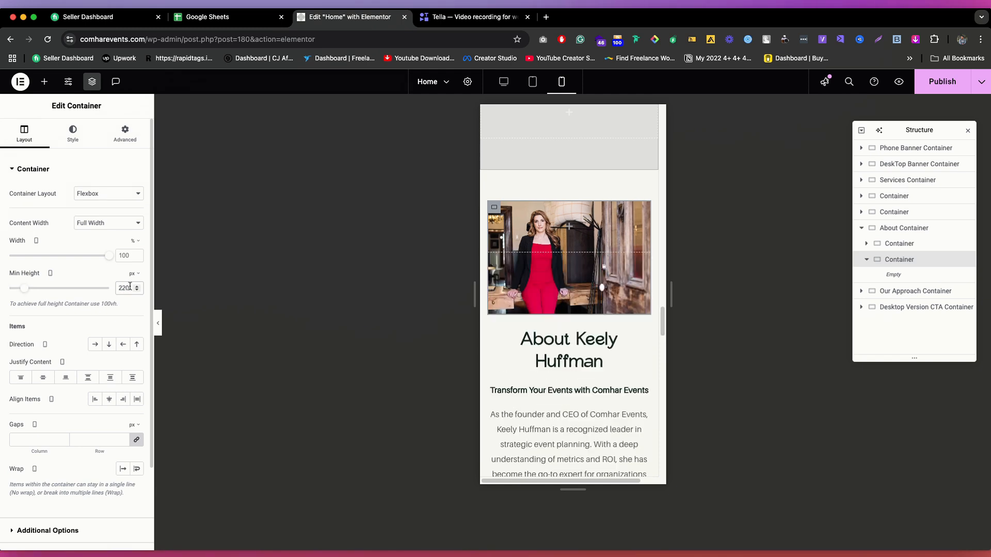
Step: Preview the finished About section on mobile, tablet and desktop, and return to editing the photo container
{"action": "left_click", "coordinate": [158, 324]}
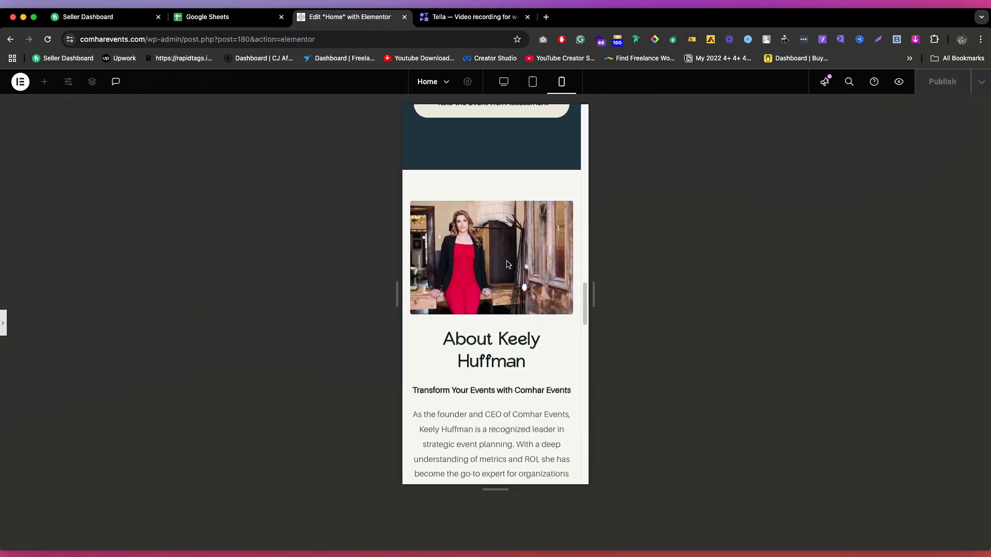
{"action": "left_click", "coordinate": [532, 83]}
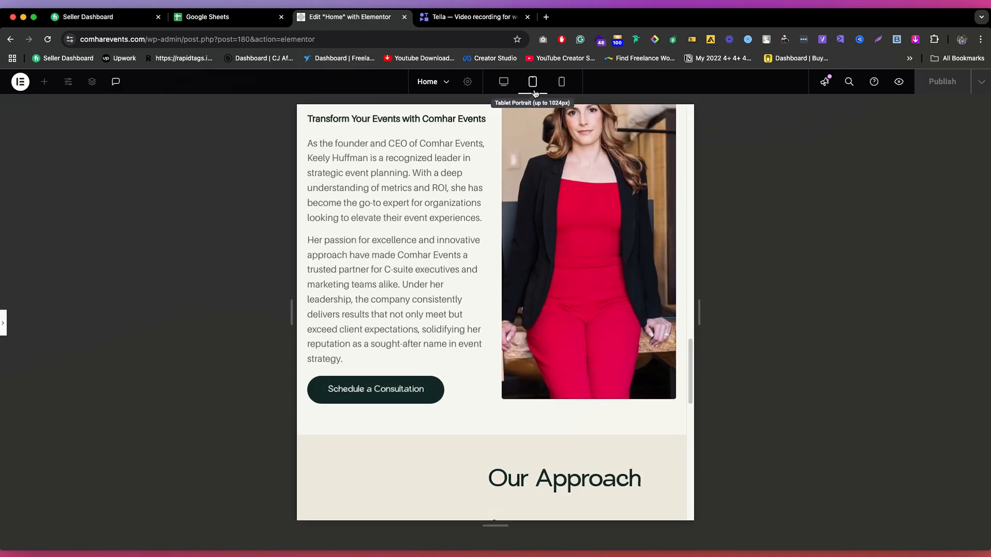
{"action": "scroll", "coordinate": [566, 246], "scroll_direction": "up", "scroll_amount": 5}
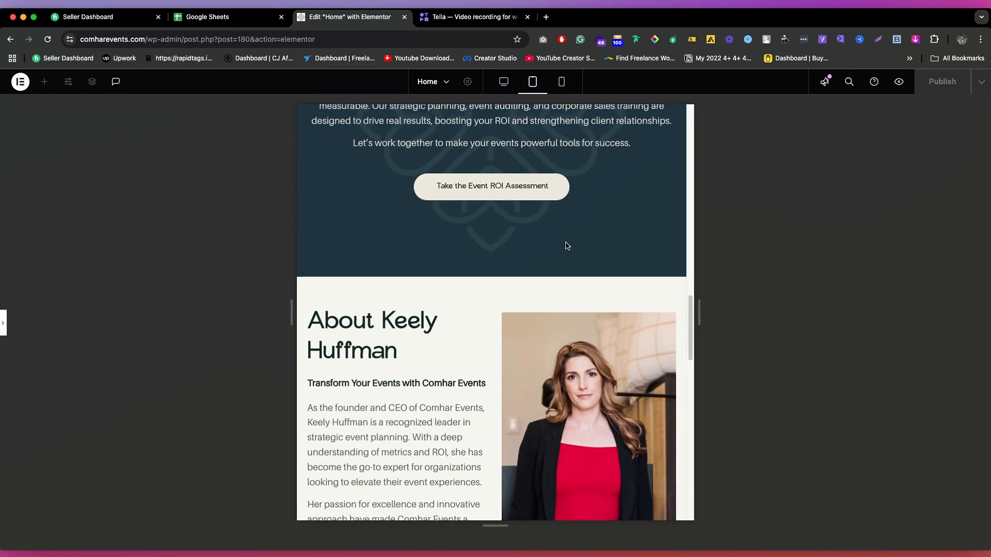
{"action": "left_click", "coordinate": [503, 89]}
{"action": "scroll", "coordinate": [531, 226], "scroll_direction": "down", "scroll_amount": 4}
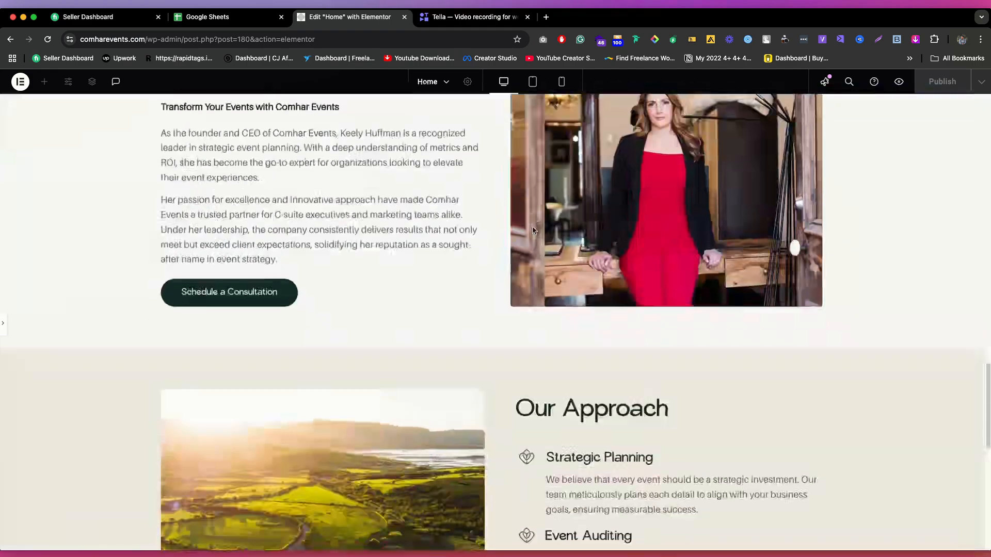
{"action": "scroll", "coordinate": [531, 226], "scroll_direction": "up", "scroll_amount": 2}
{"action": "scroll", "coordinate": [532, 226], "scroll_direction": "up", "scroll_amount": 1}
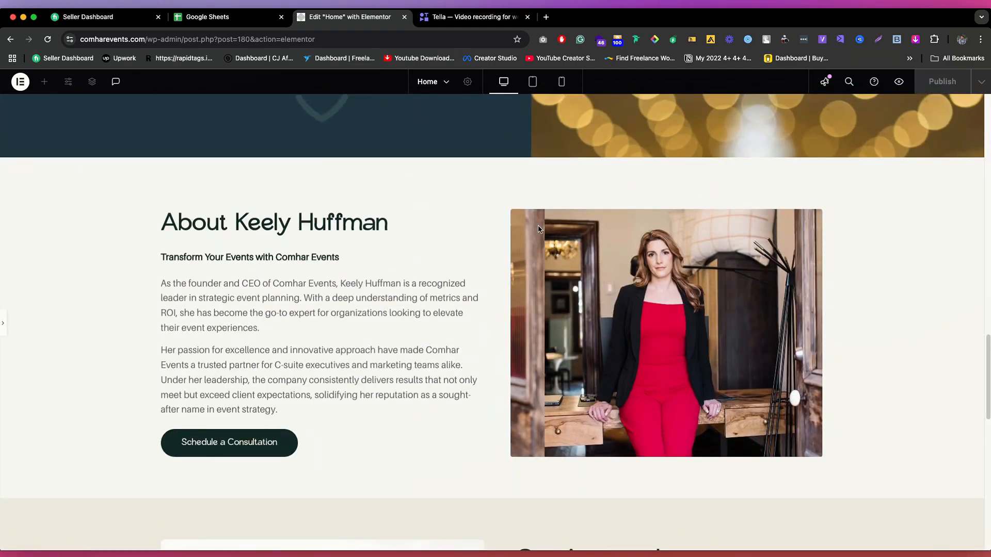
{"action": "left_click", "coordinate": [4, 325]}
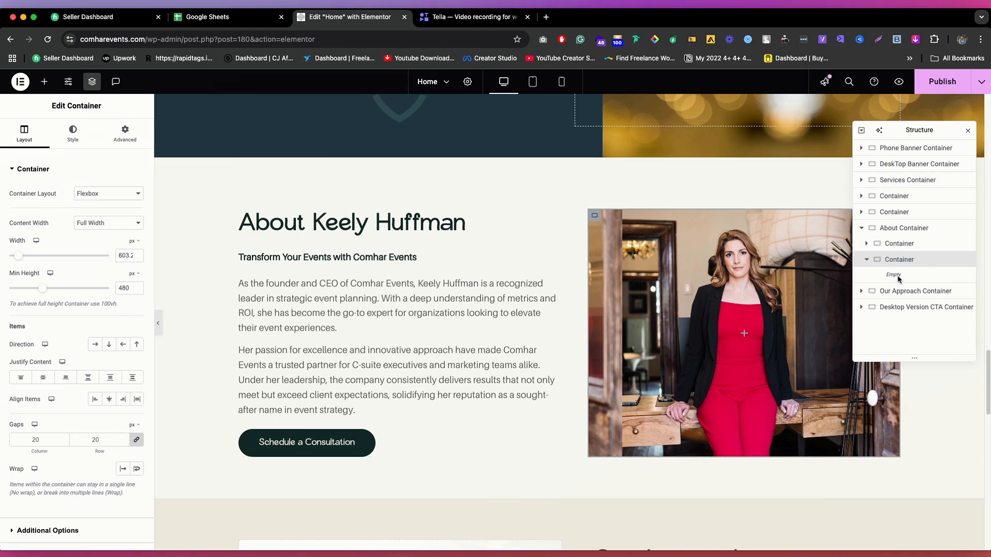